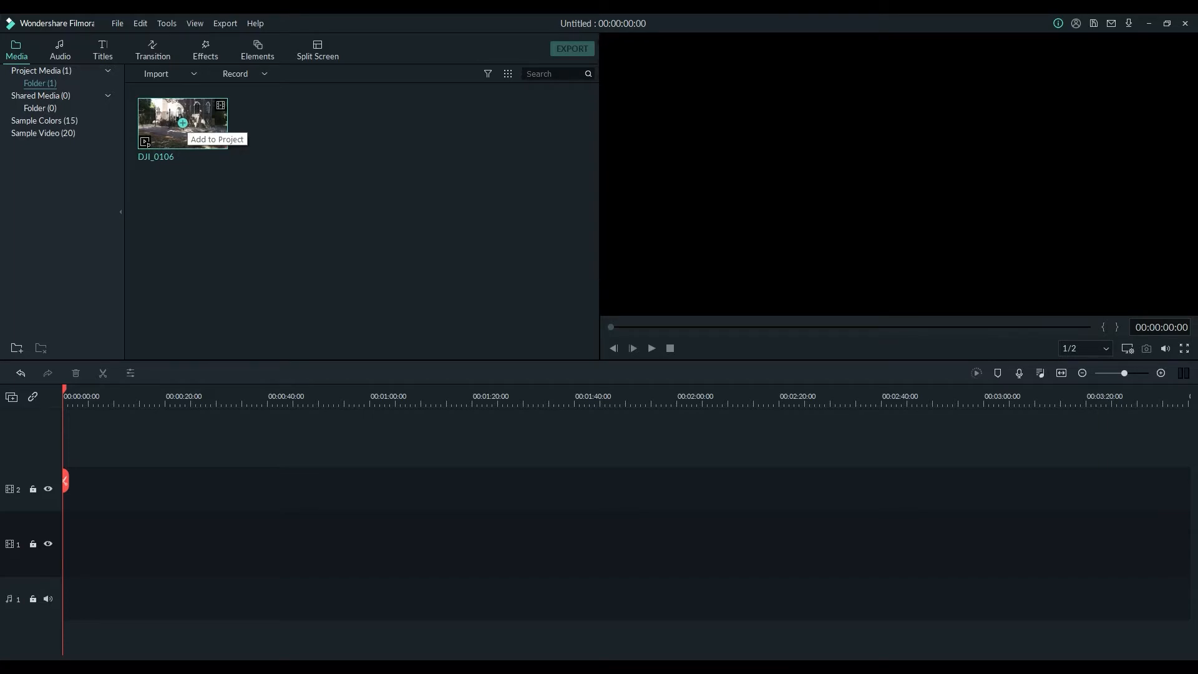
- Add the DJI_0106 clip to the first video track, keeping the project settings at 1920 x 1080 25fps
left_click(182, 123)
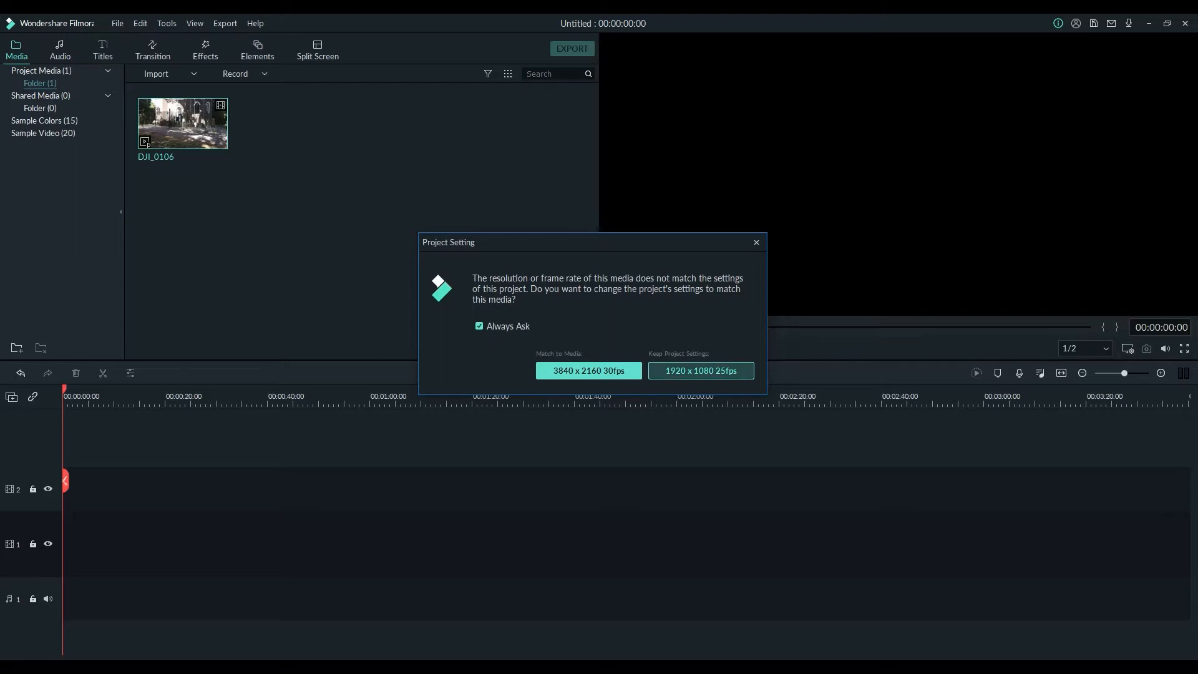
left_click(701, 371)
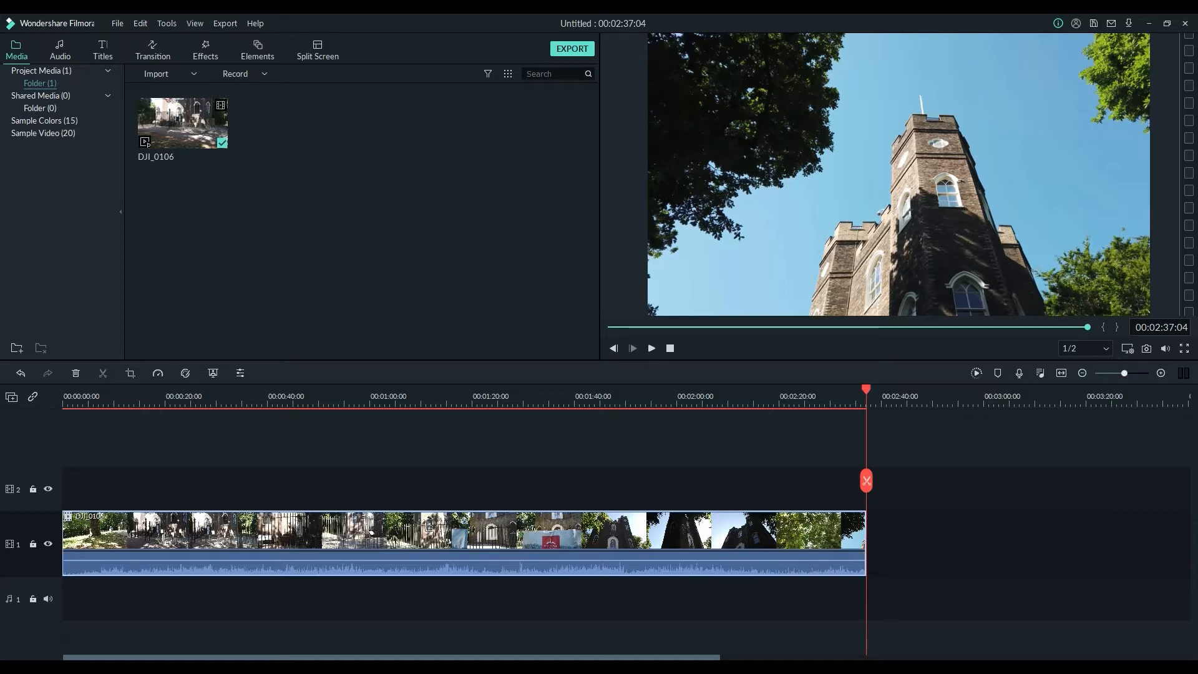
mouse_move(1125, 373)
left_mouse_down()
mouse_move(1112, 373)
mouse_move(1139, 373)
mouse_move(1126, 373)
left_mouse_up()
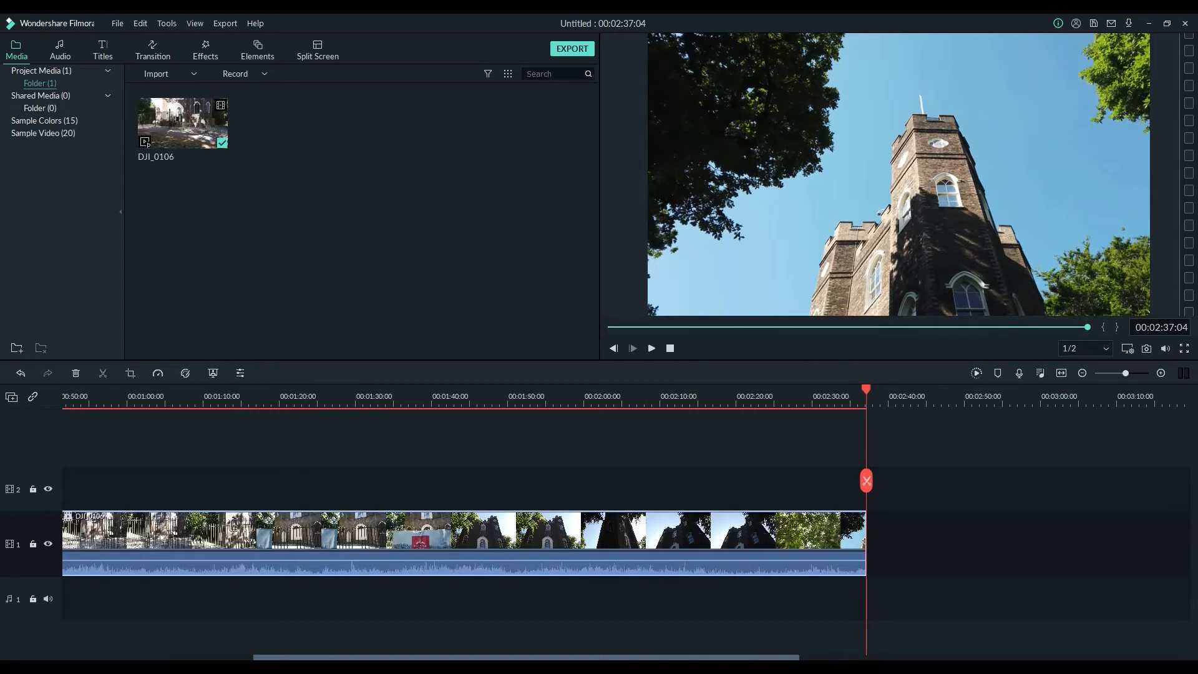
left_click_drag(543, 657, 352, 657)
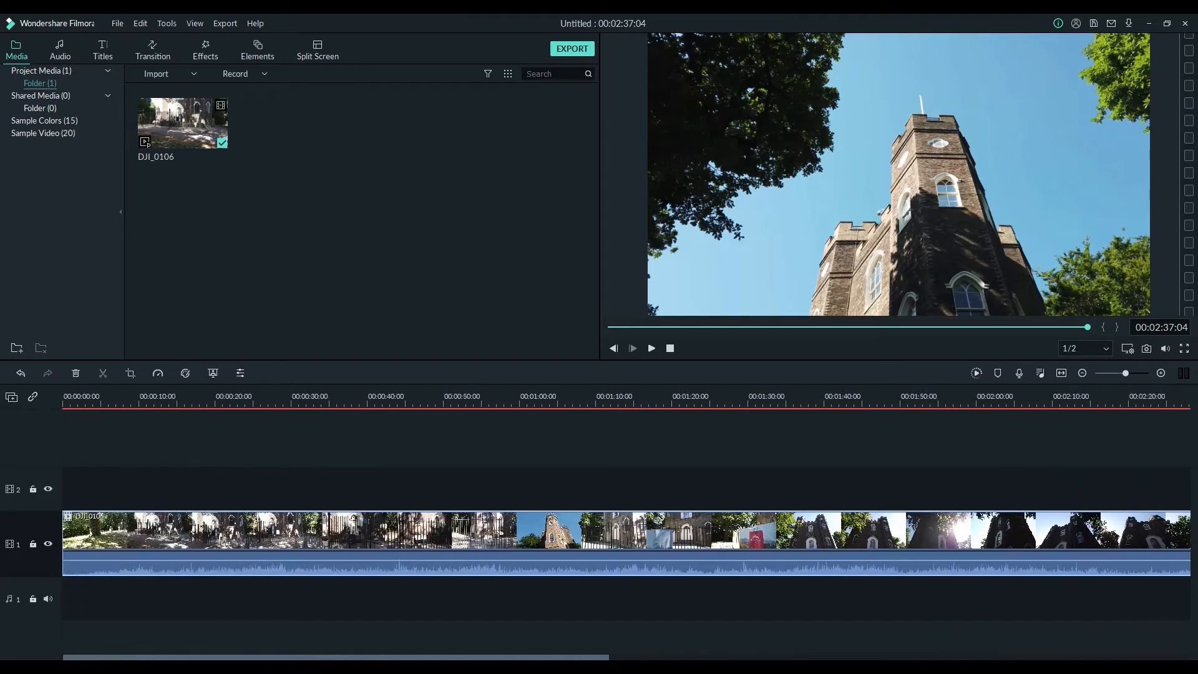
left_click(1082, 372)
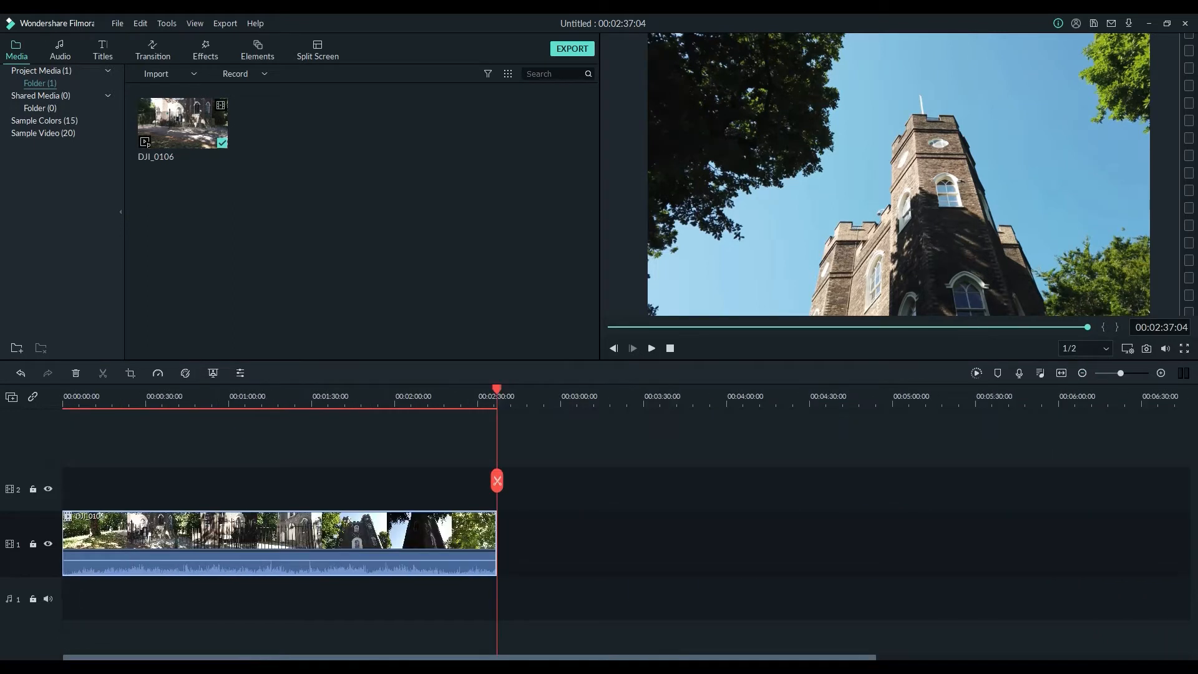
left_click_drag(1121, 372, 1125, 373)
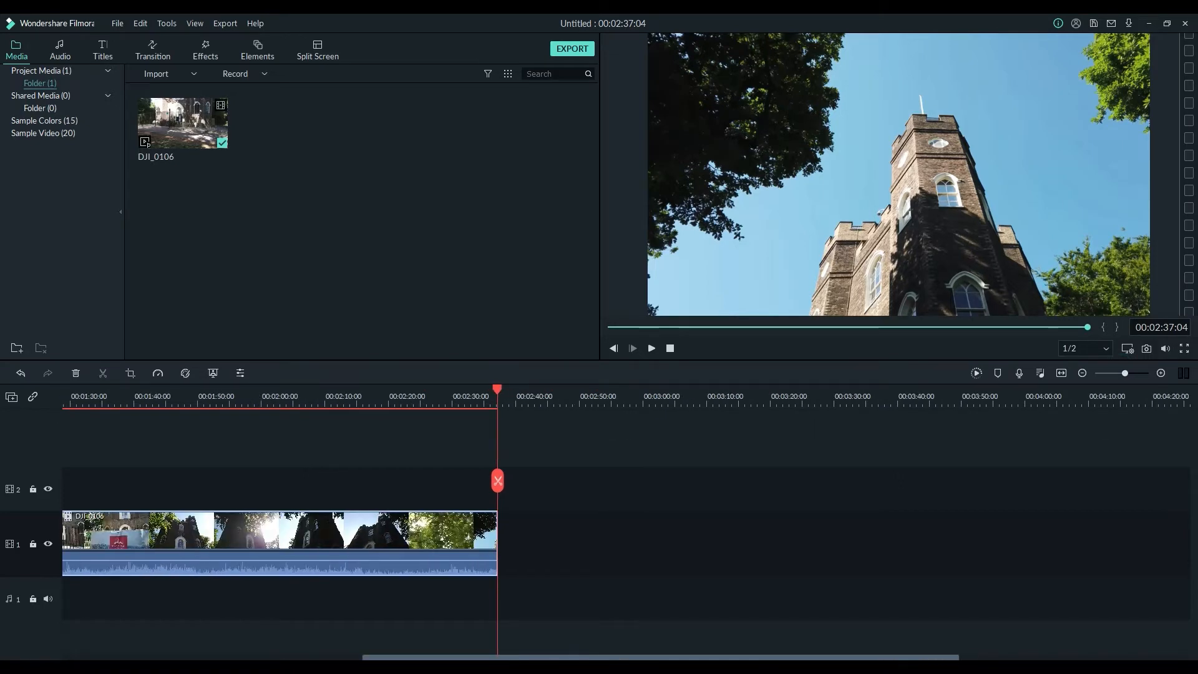
left_click_drag(809, 658, 510, 657)
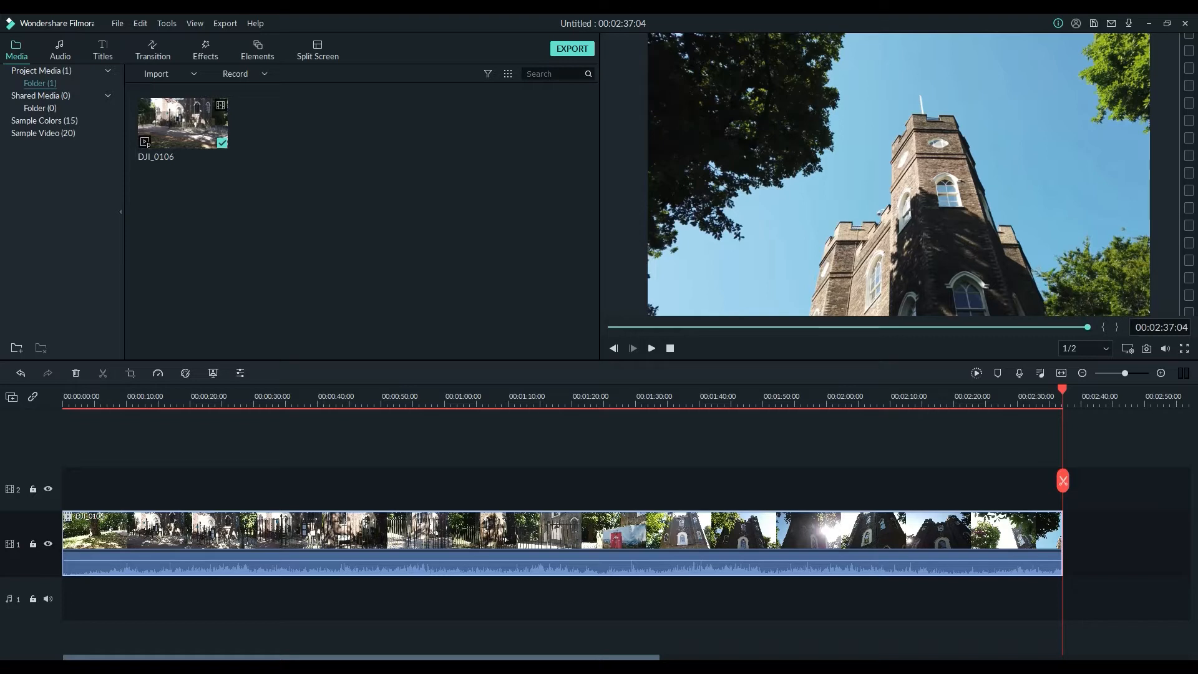
- Detach the DJI_0106 clip's original audio and delete it, playing short sections of the clip to check the sound
left_click_drag(1062, 390, 150, 389)
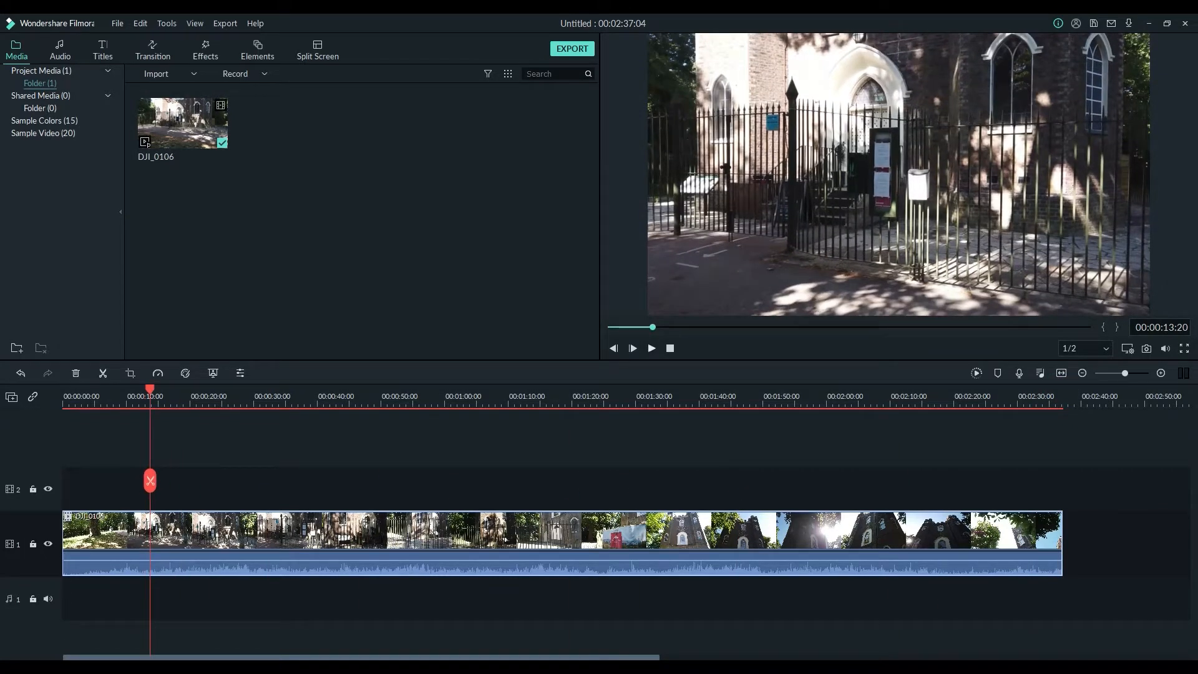
left_click(652, 348)
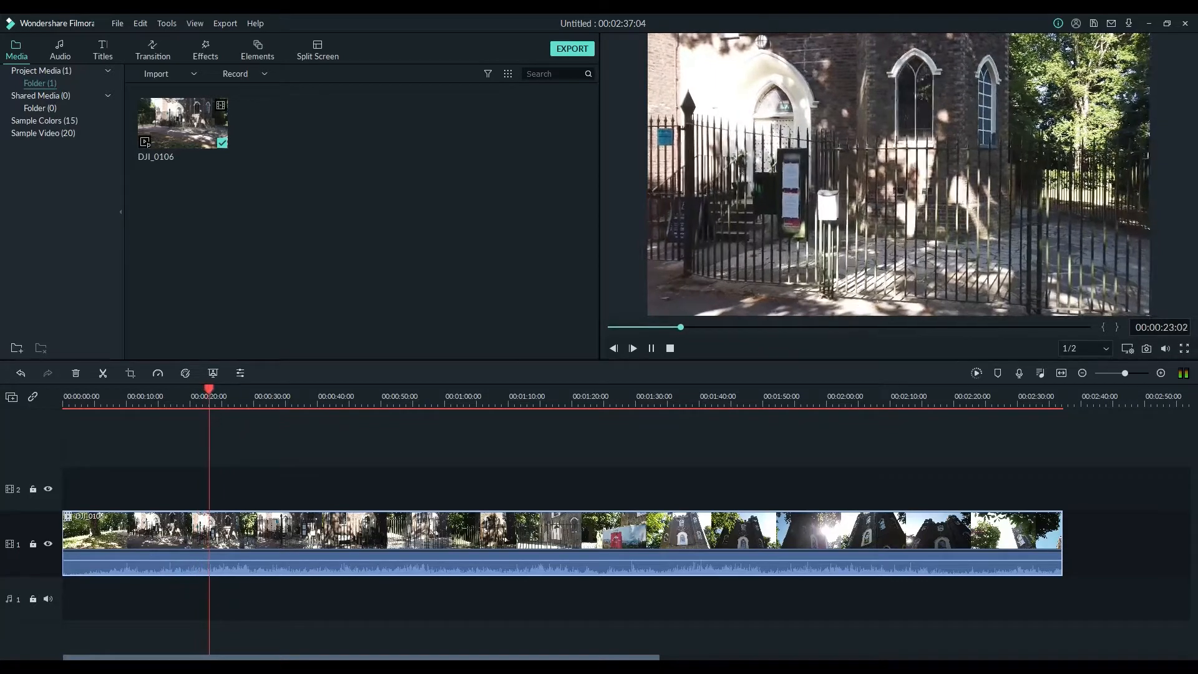
left_click(670, 349)
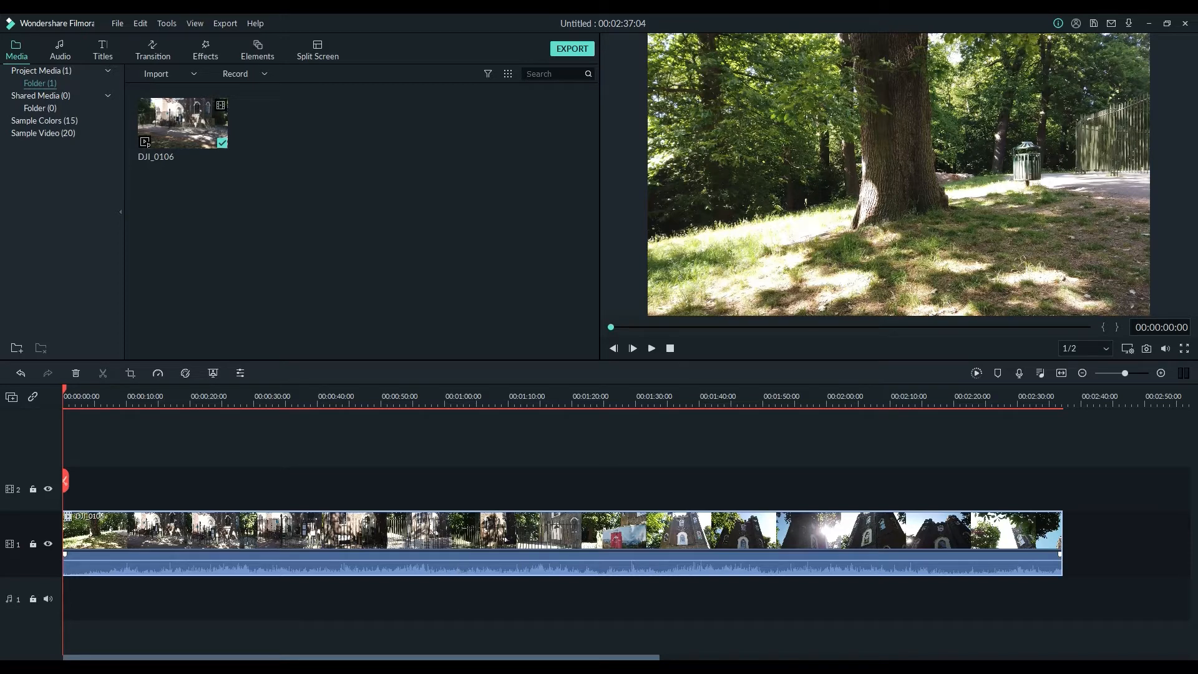
right_click(451, 539)
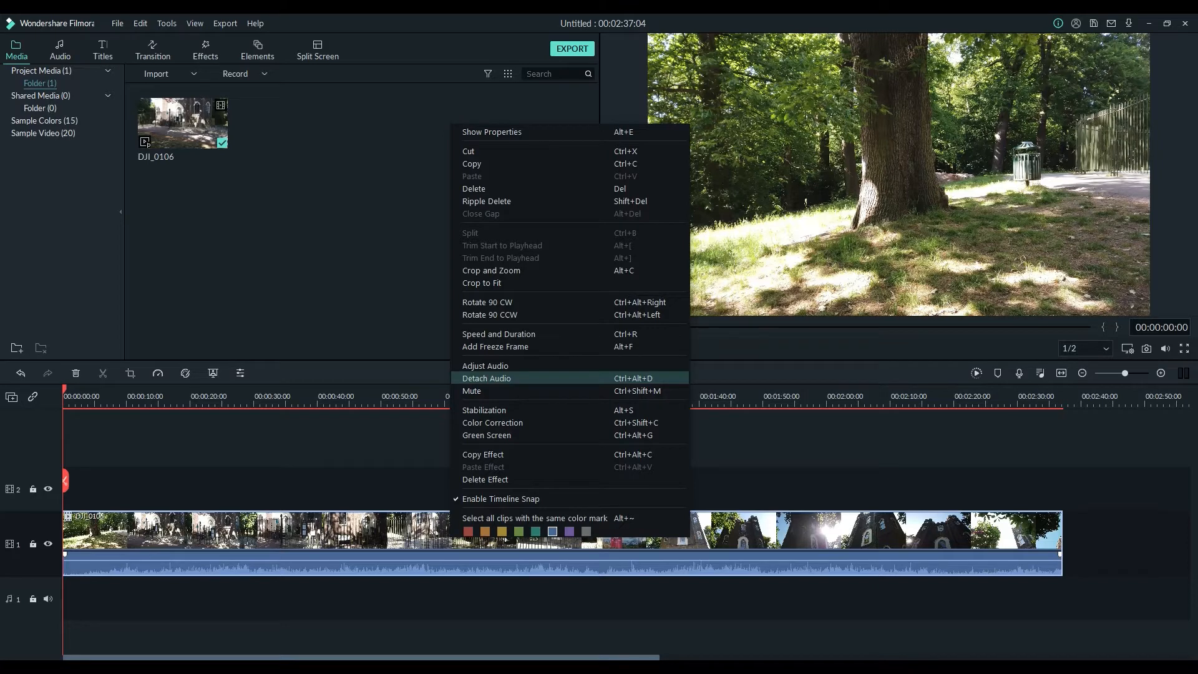
left_click(481, 378)
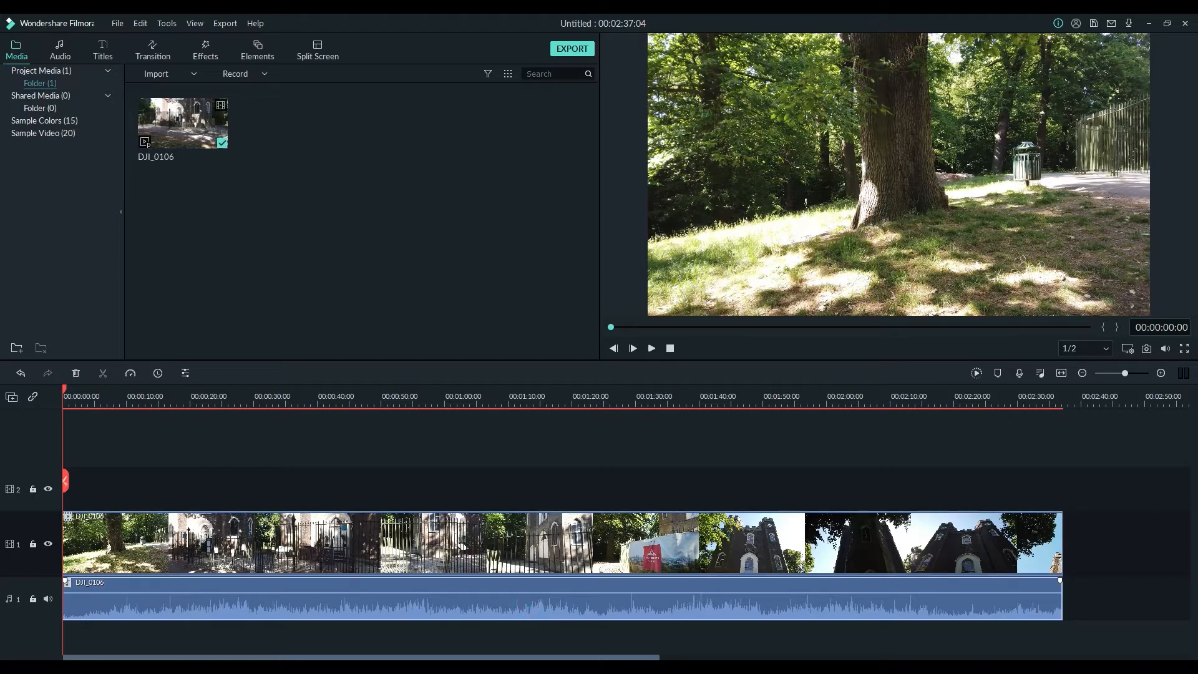
key("Delete")
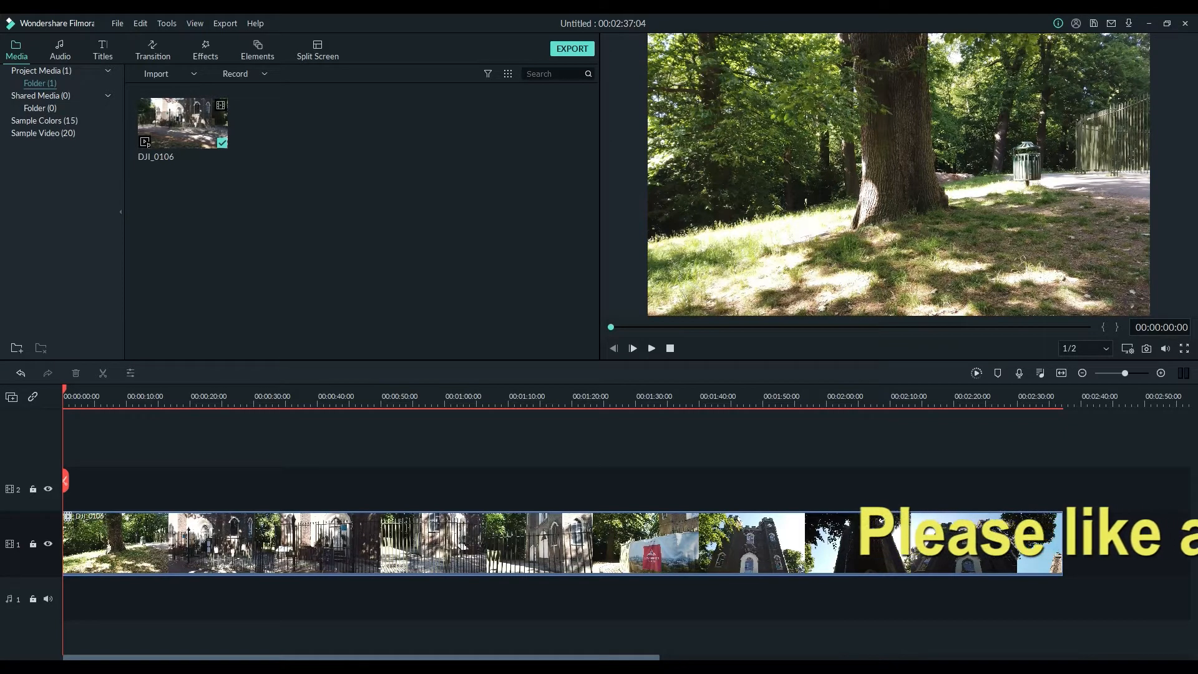
left_click_drag(64, 391, 260, 391)
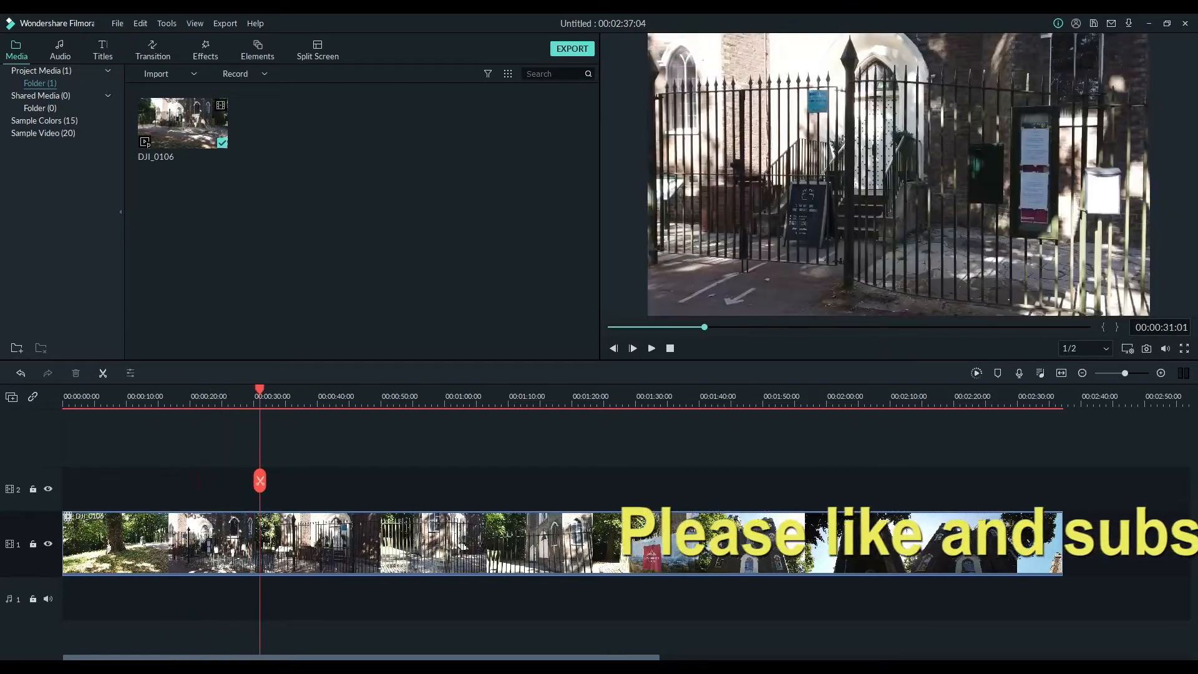
left_click(651, 349)
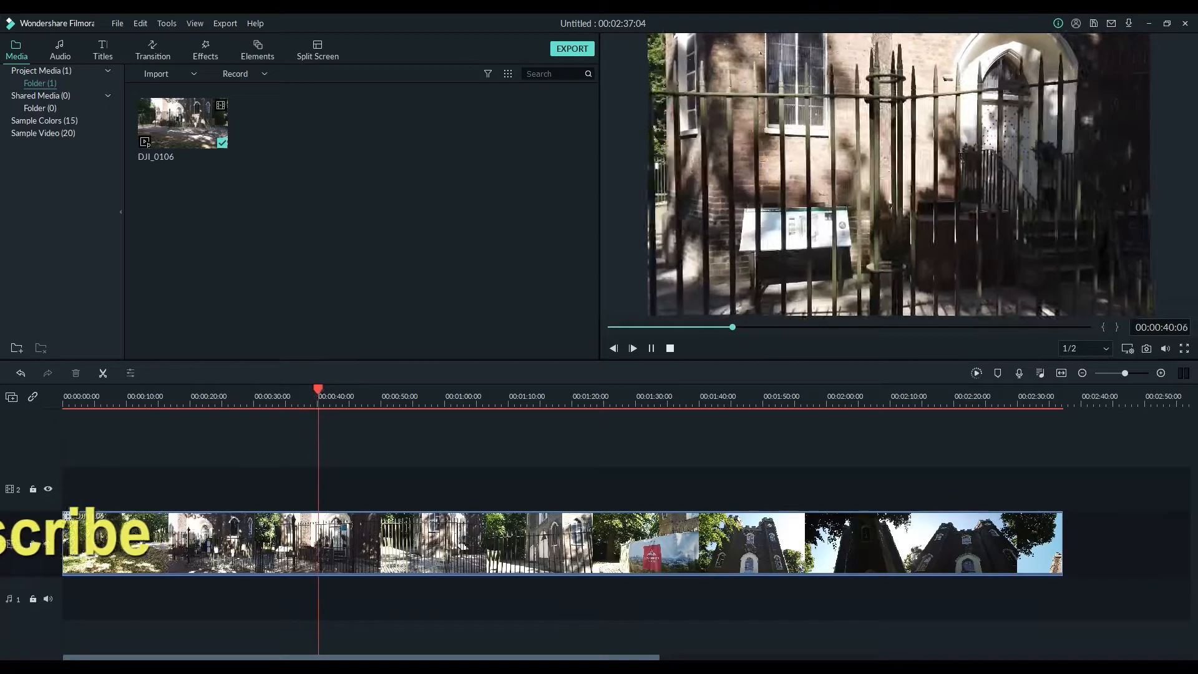
left_click(670, 348)
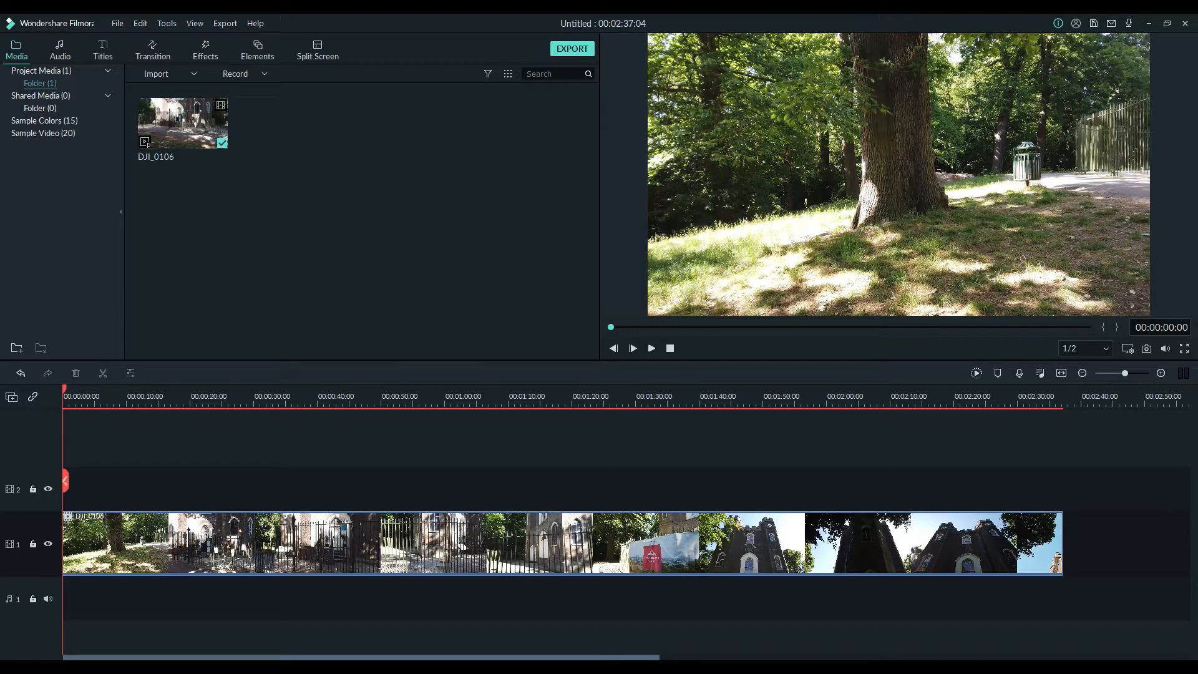
- Import the 7th_Floor_Tango audio file from the working folder and place it at the start of audio track 1
left_click(194, 73)
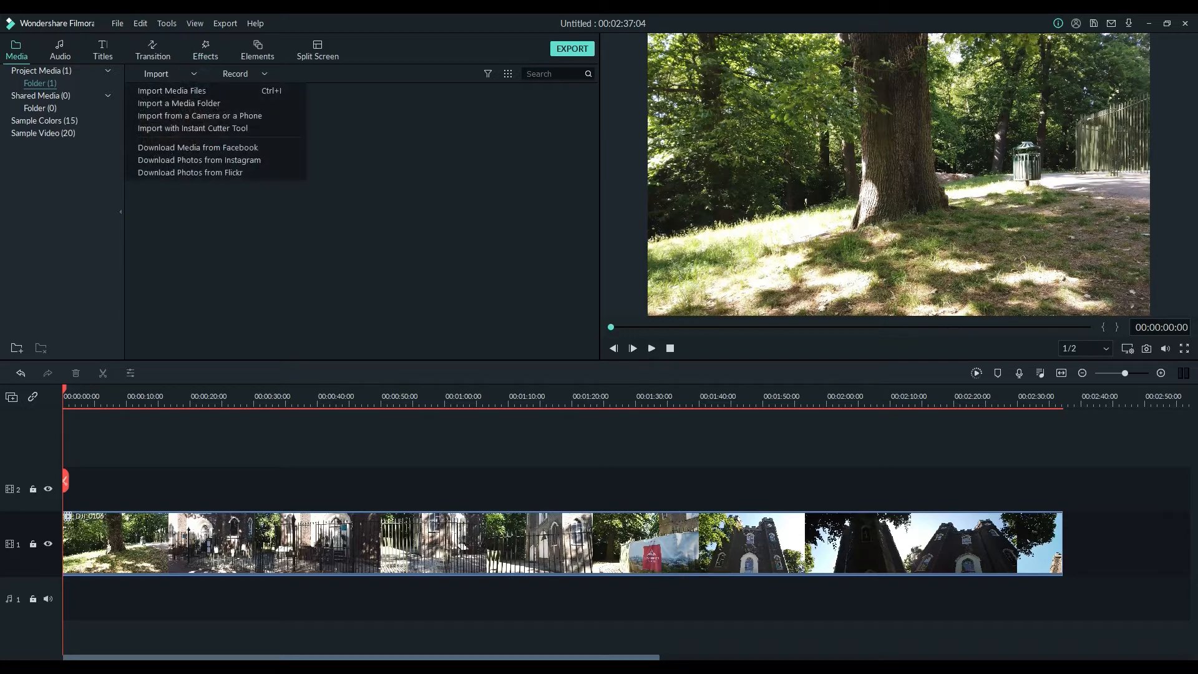
left_click(172, 90)
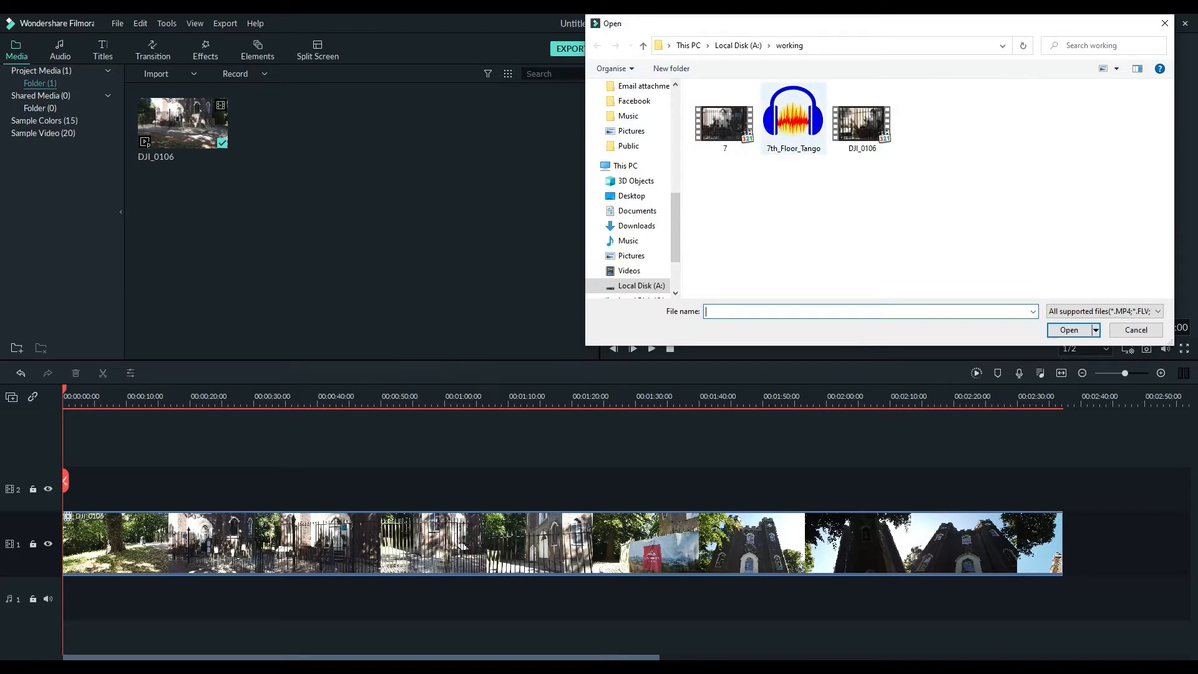
left_click(793, 120)
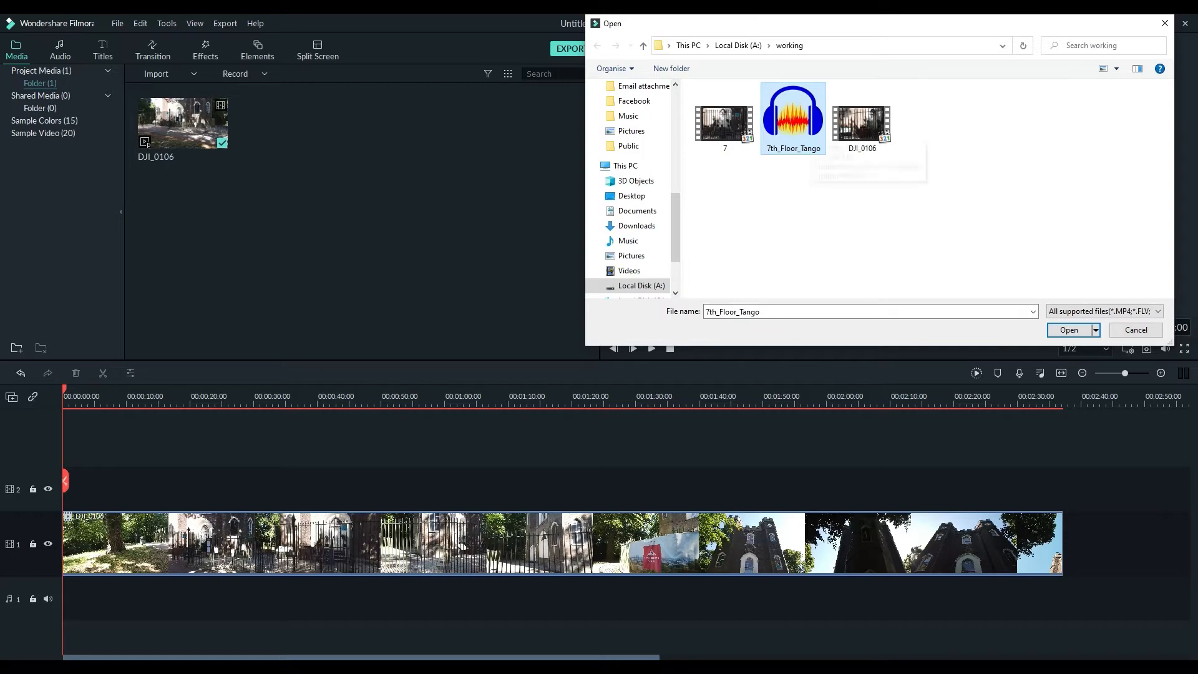
key("Return")
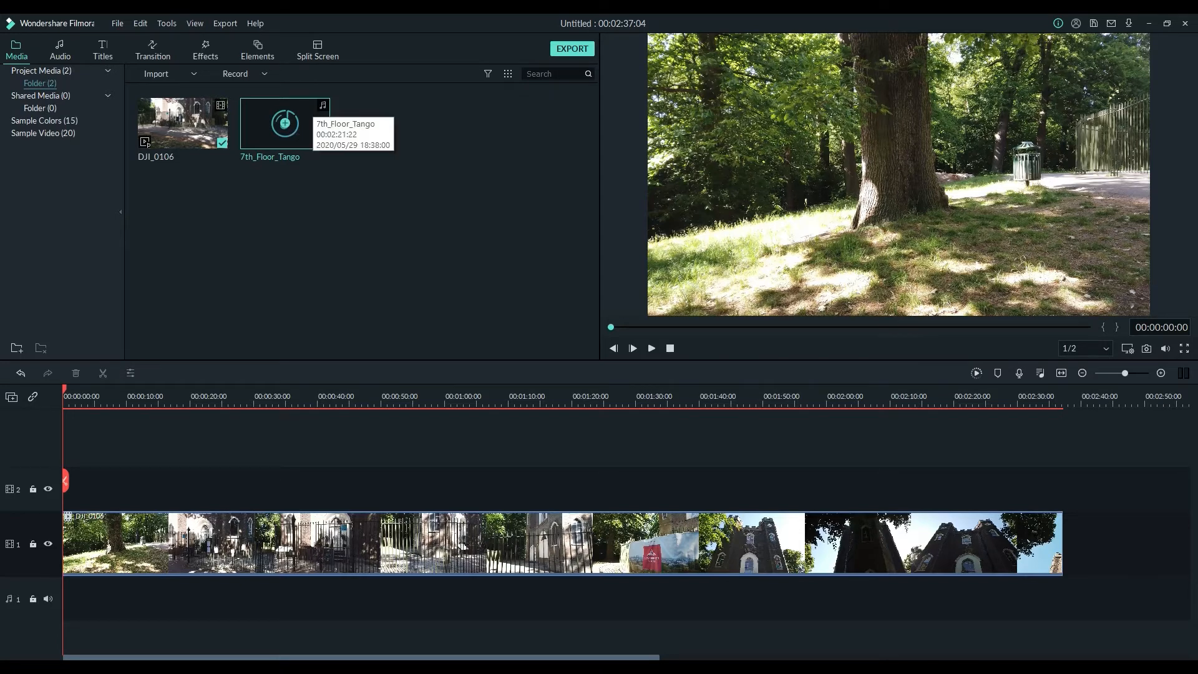
left_click_drag(303, 112, 62, 598)
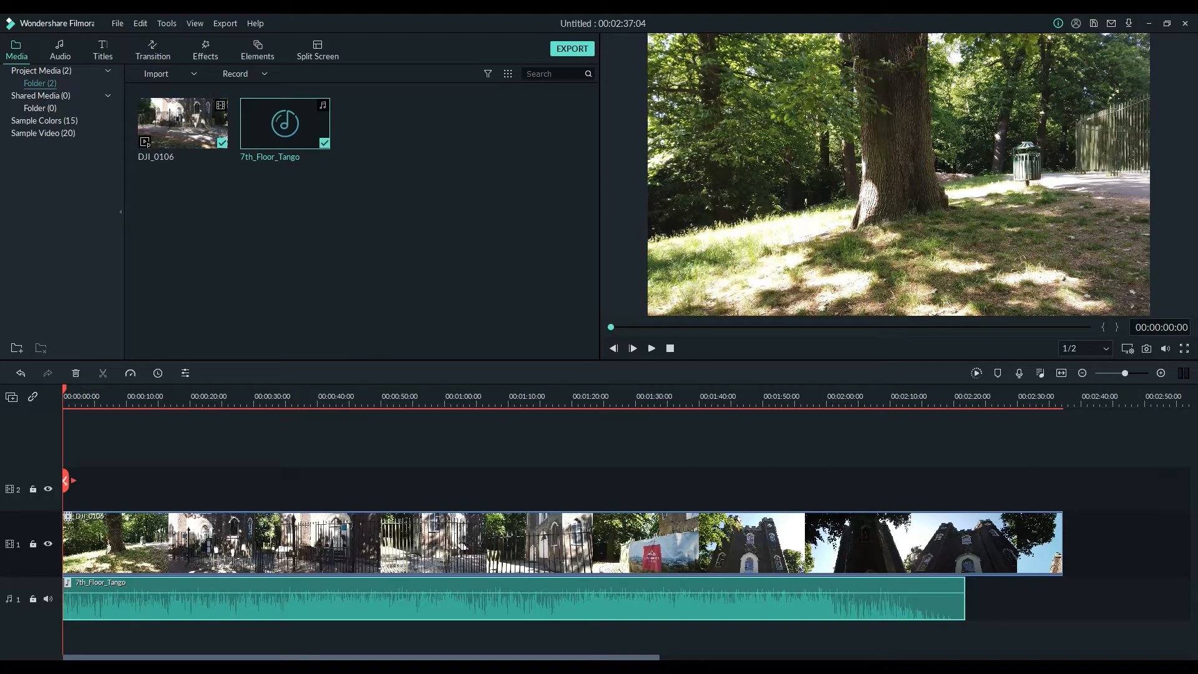
- Split the video clip where the music ends, delete the leftover footage, and play a section to check video and music together
left_click_drag(65, 480, 965, 462)
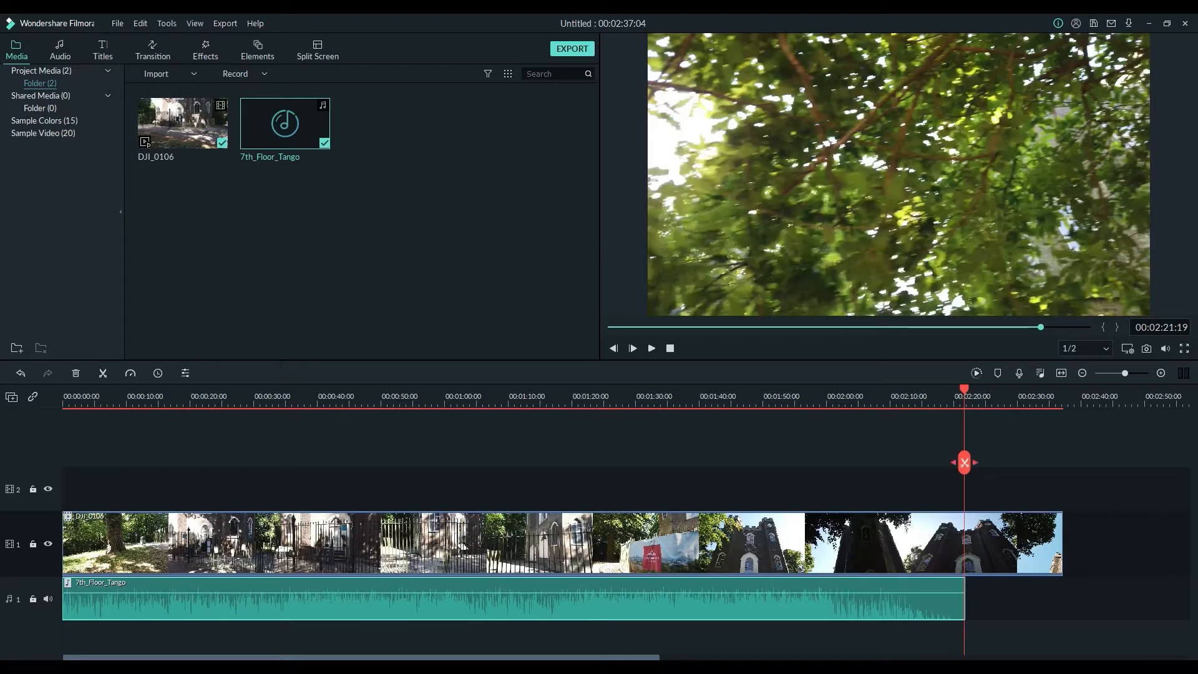
left_click(965, 462)
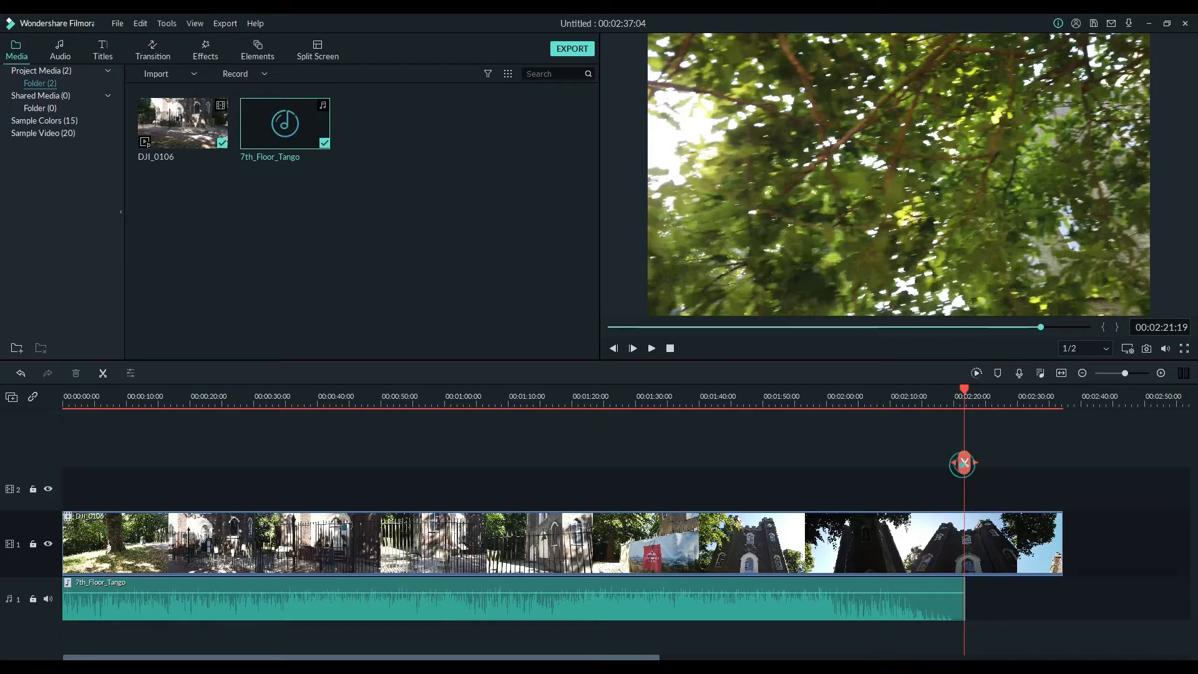
left_click(964, 461)
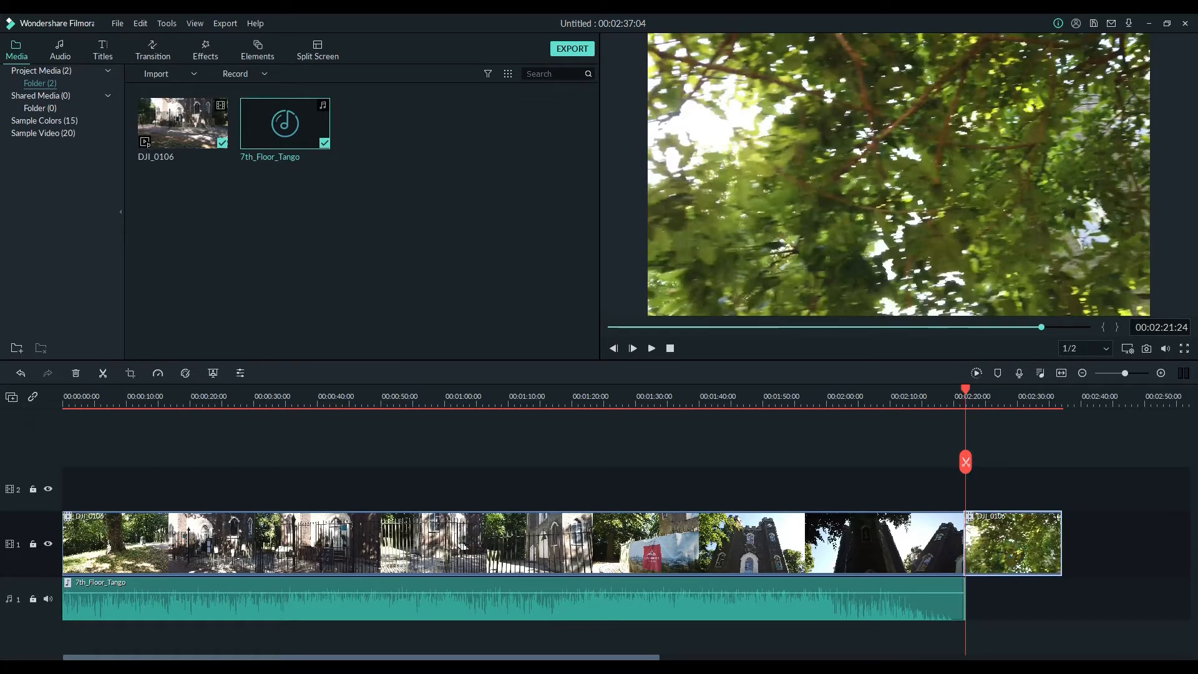
key("Delete")
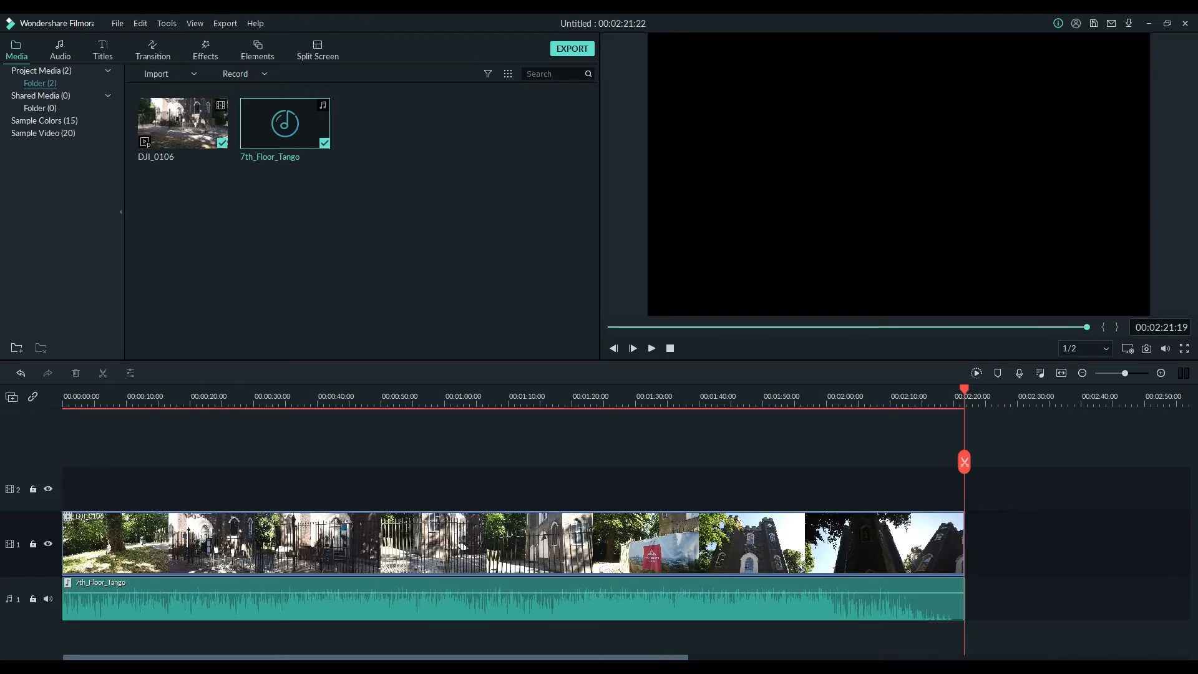
left_click_drag(965, 390, 170, 389)
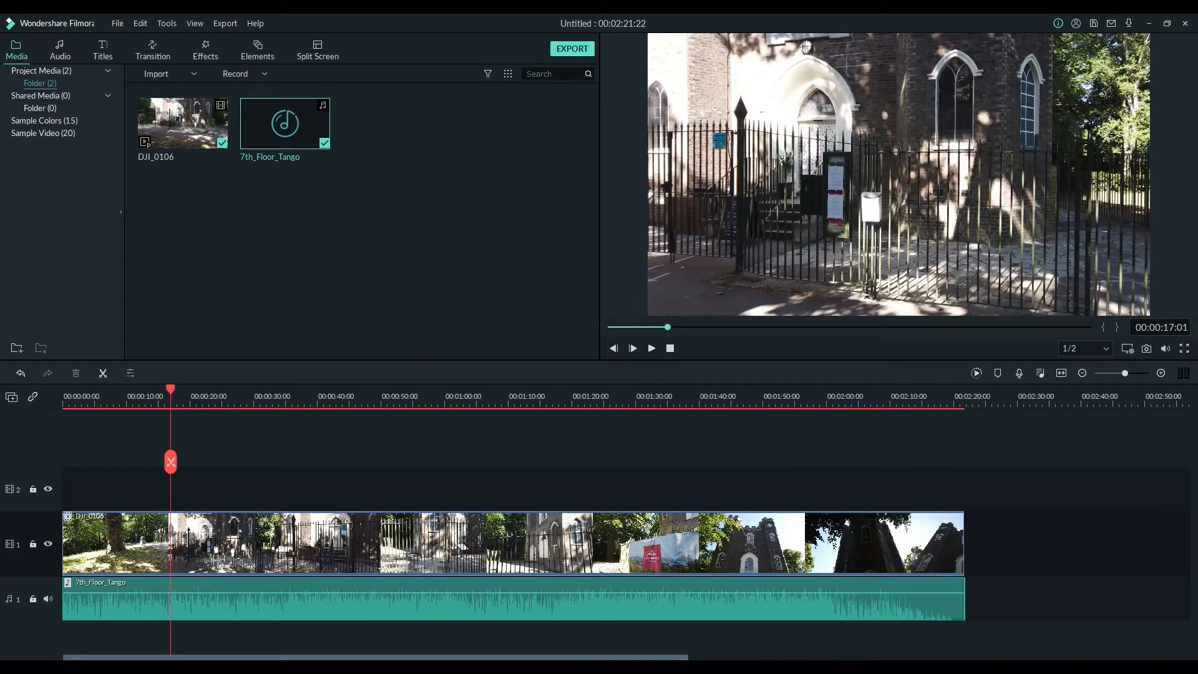
left_click(652, 347)
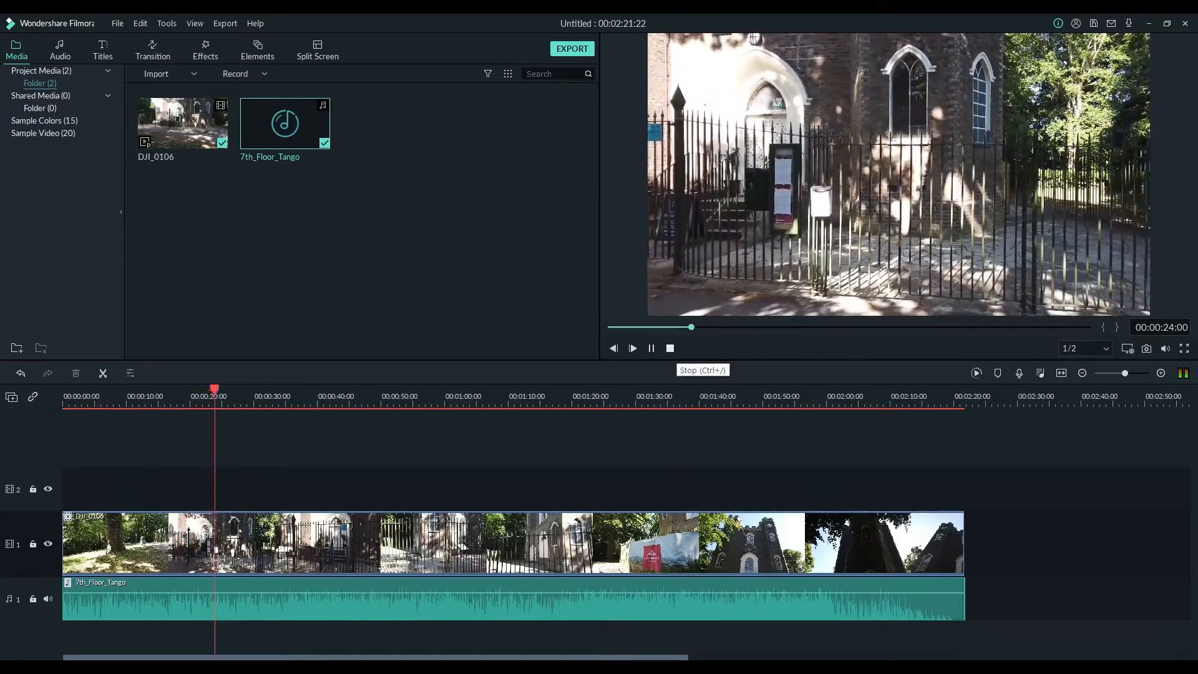
left_click(671, 348)
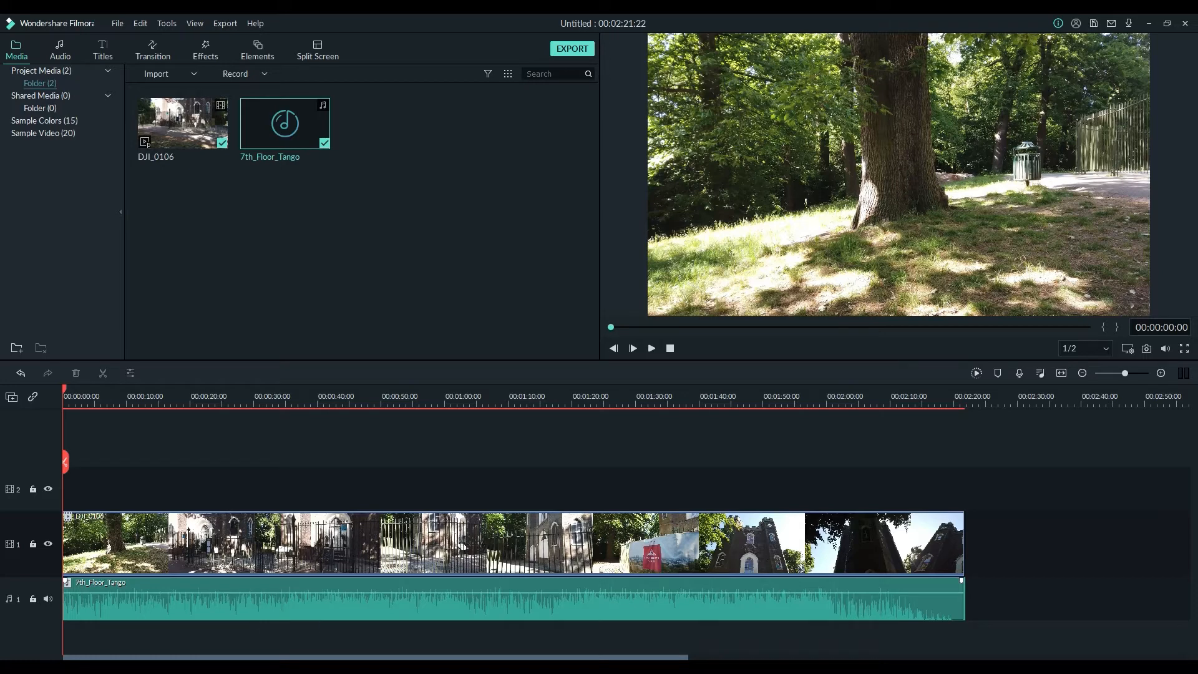
- Set a fade-in of 9.76 s on the 7th_Floor_Tango music and play the opening to check it
left_click(250, 599)
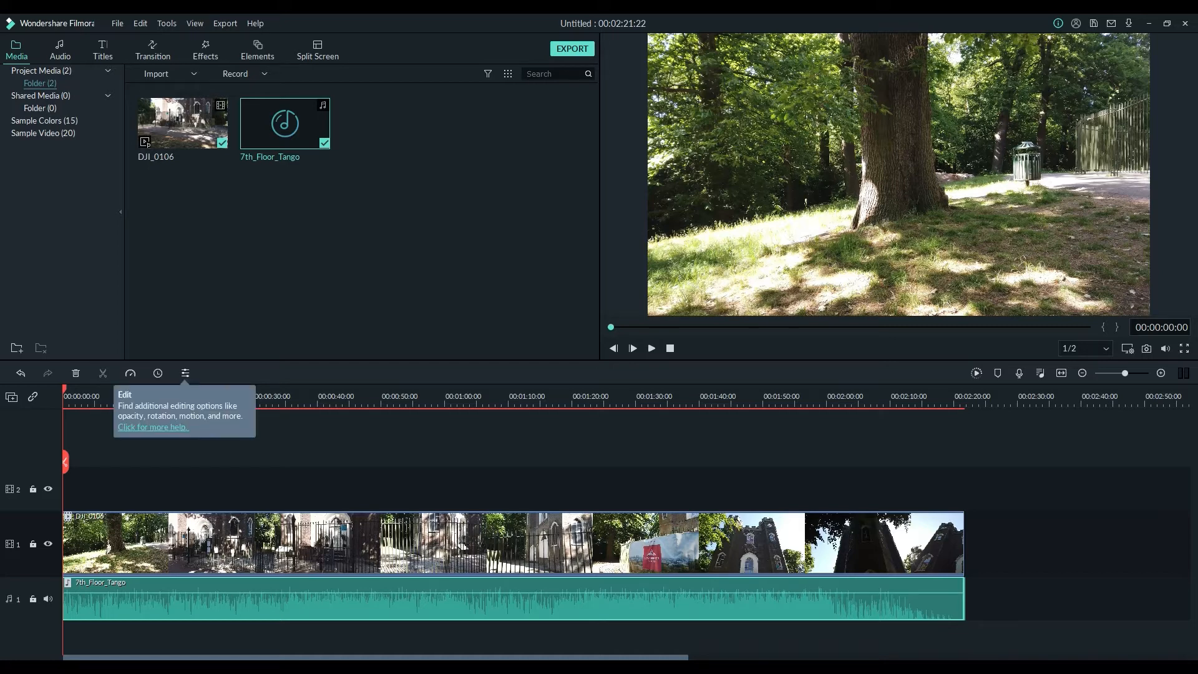
left_click(186, 373)
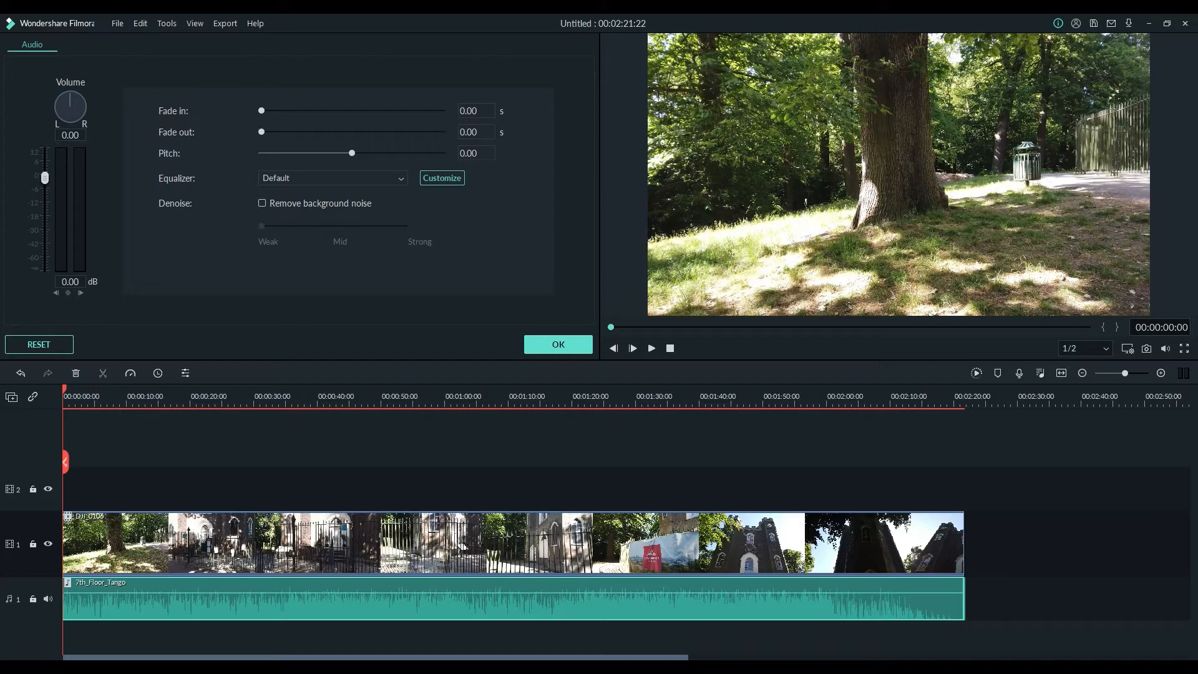
left_click_drag(262, 111, 284, 111)
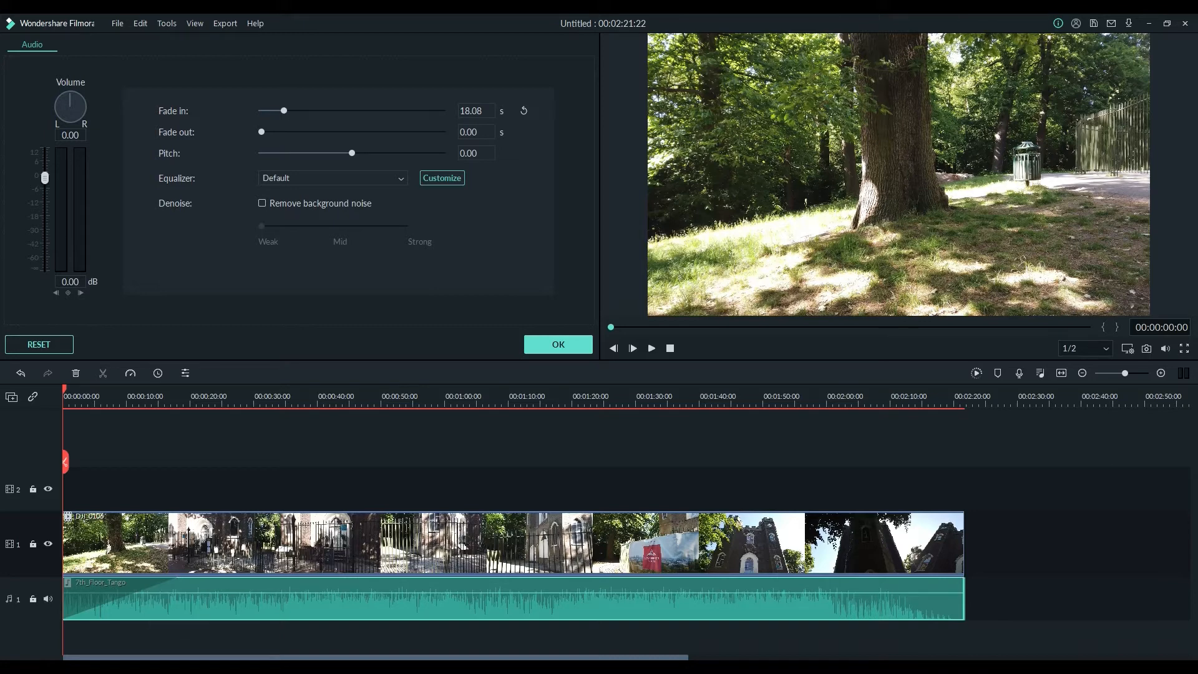
mouse_move(284, 111)
left_mouse_down()
mouse_move(362, 110)
mouse_move(297, 110)
left_mouse_up()
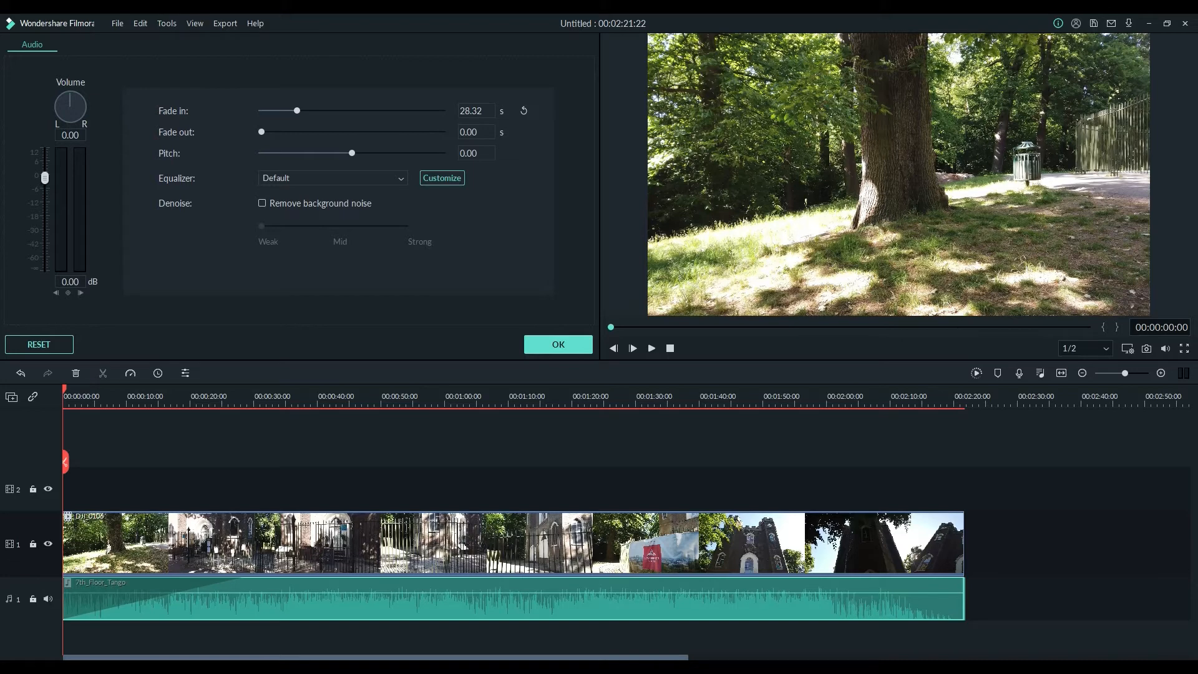
left_click_drag(297, 110, 274, 111)
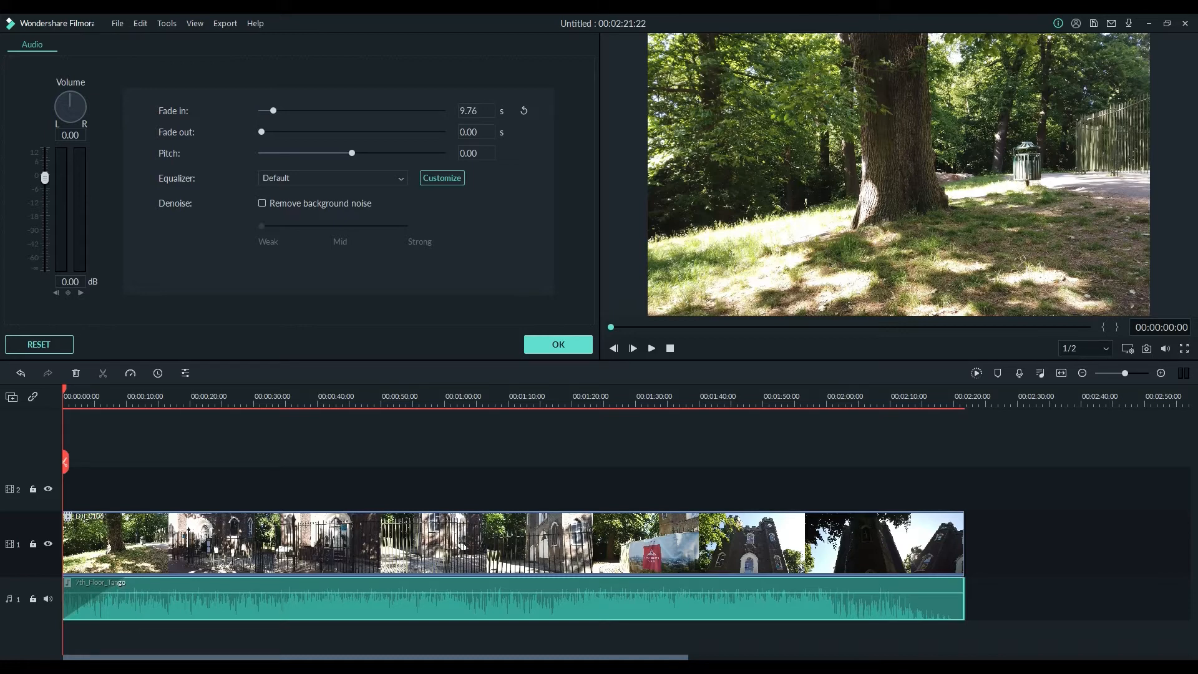
left_click(652, 348)
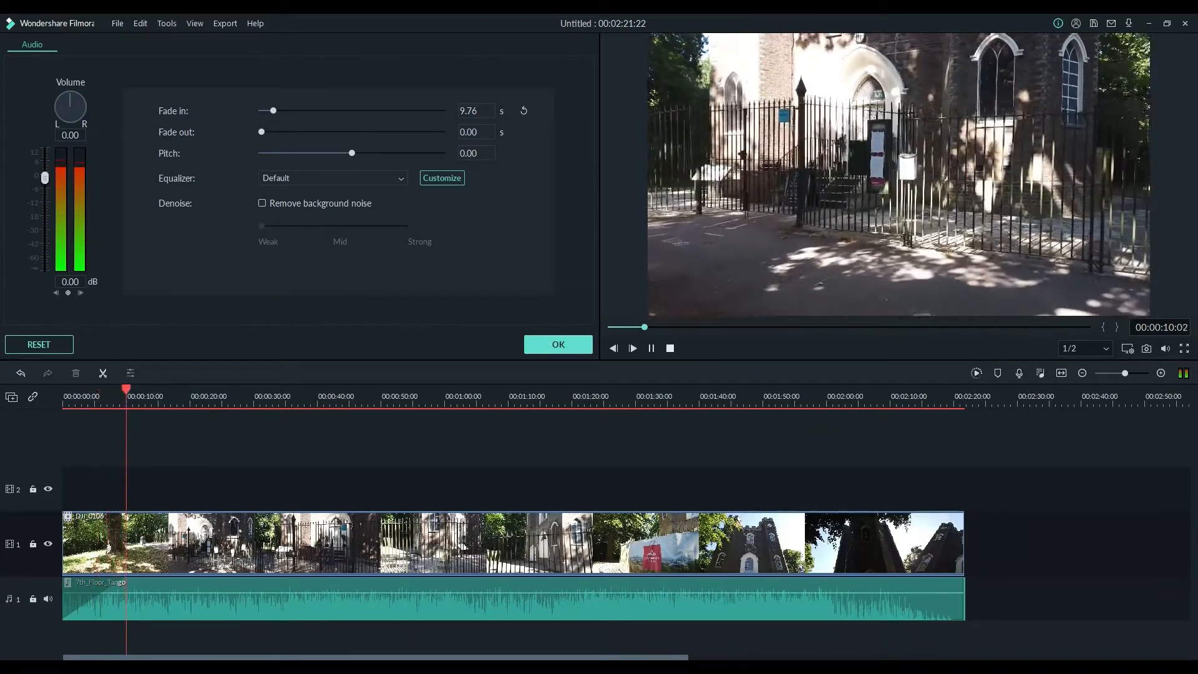
left_click(669, 349)
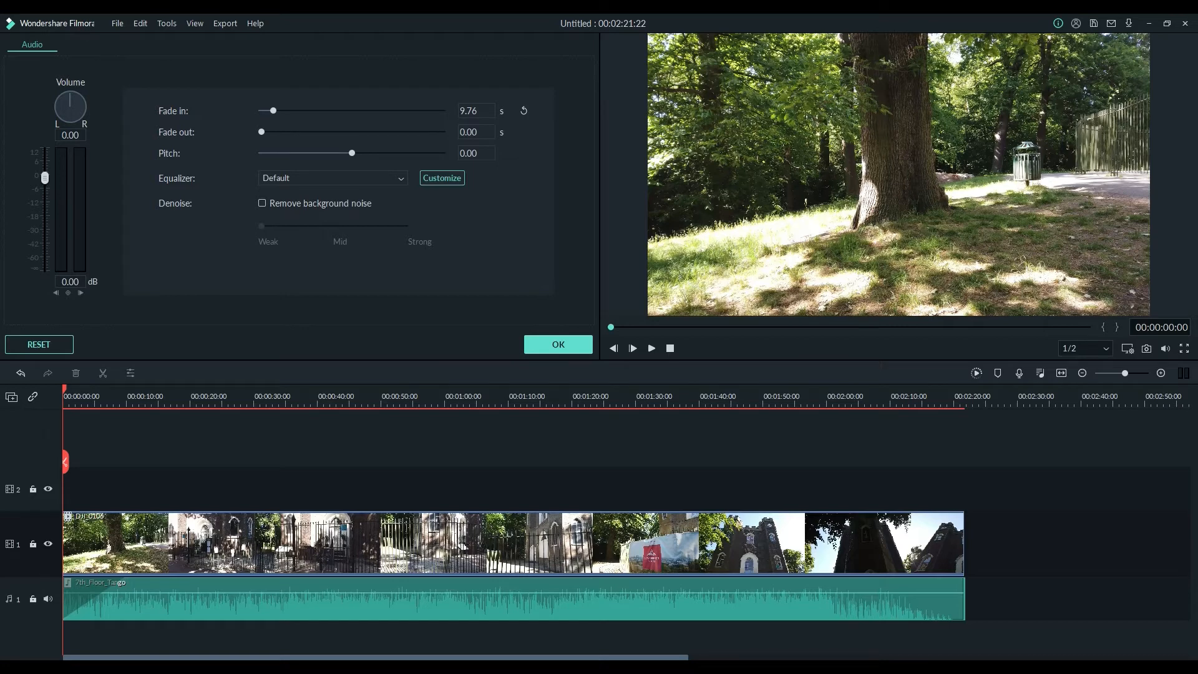
- Set a fade-out of 21.04 s on the 7th_Floor_Tango music and play the ending from about 1:50 to check it
left_click_drag(262, 132, 280, 131)
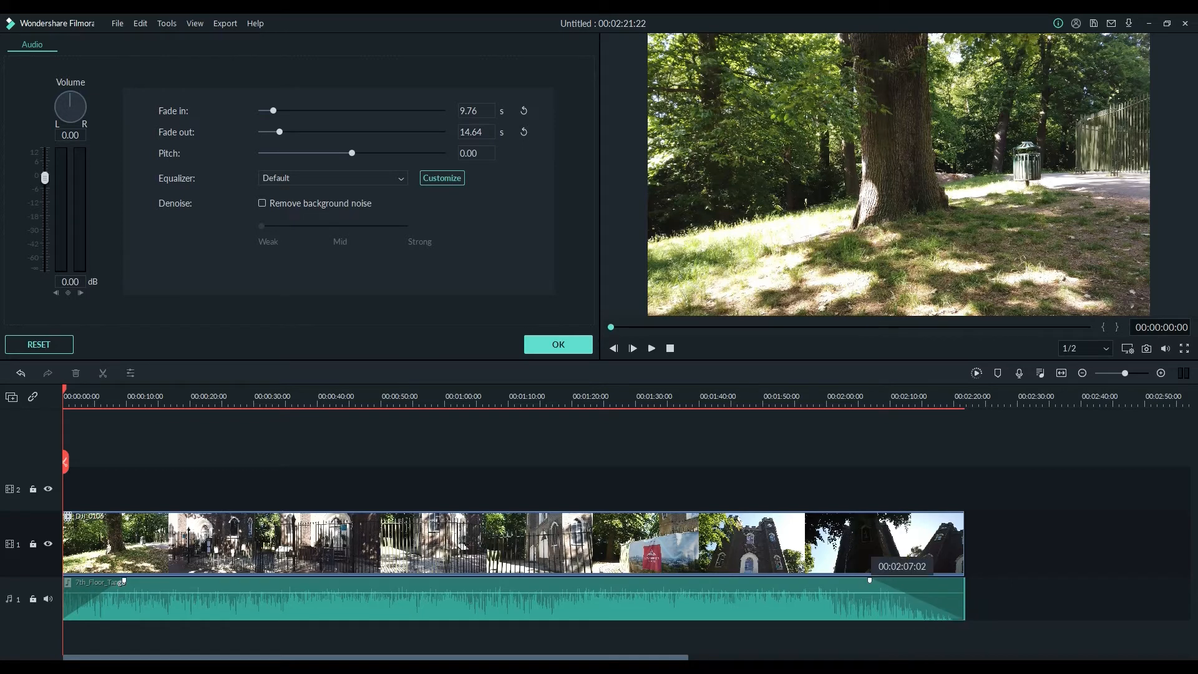
left_click_drag(870, 580, 830, 580)
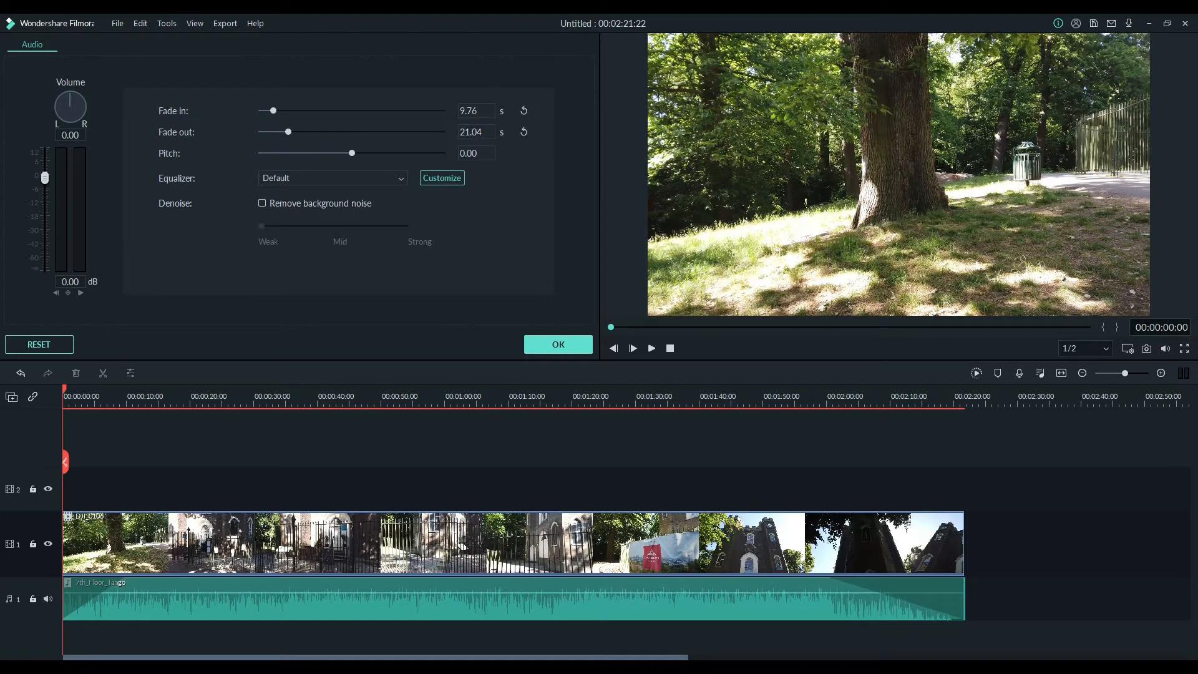
left_click_drag(65, 462, 763, 520)
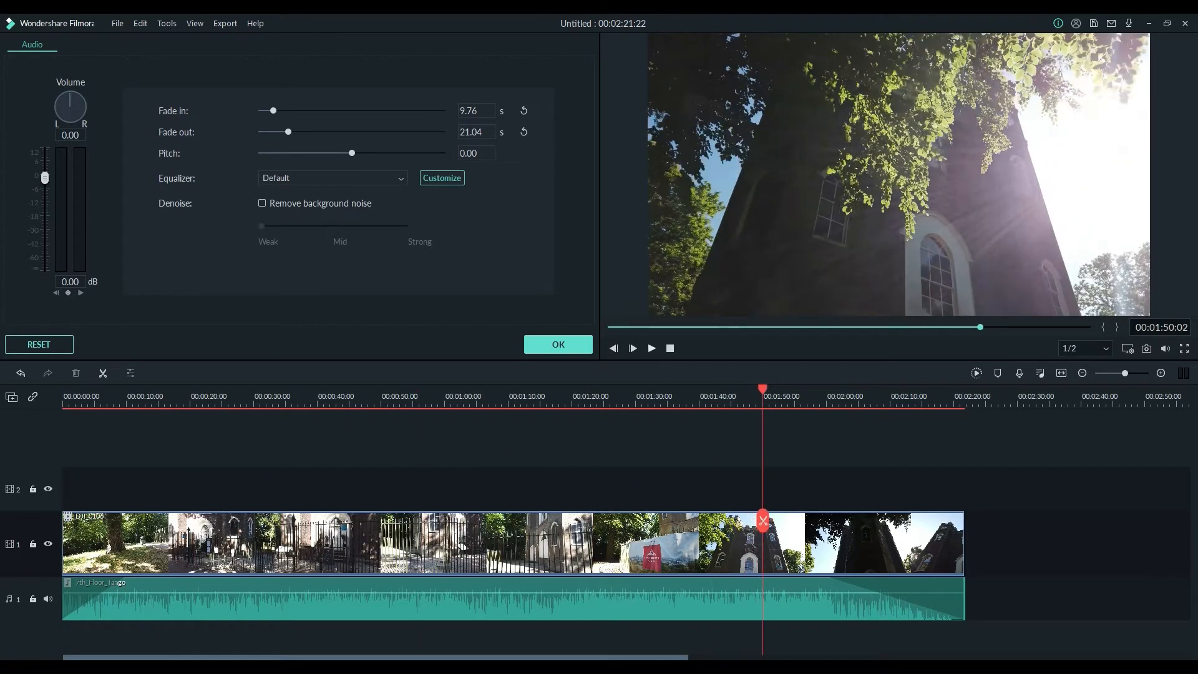
left_click(652, 348)
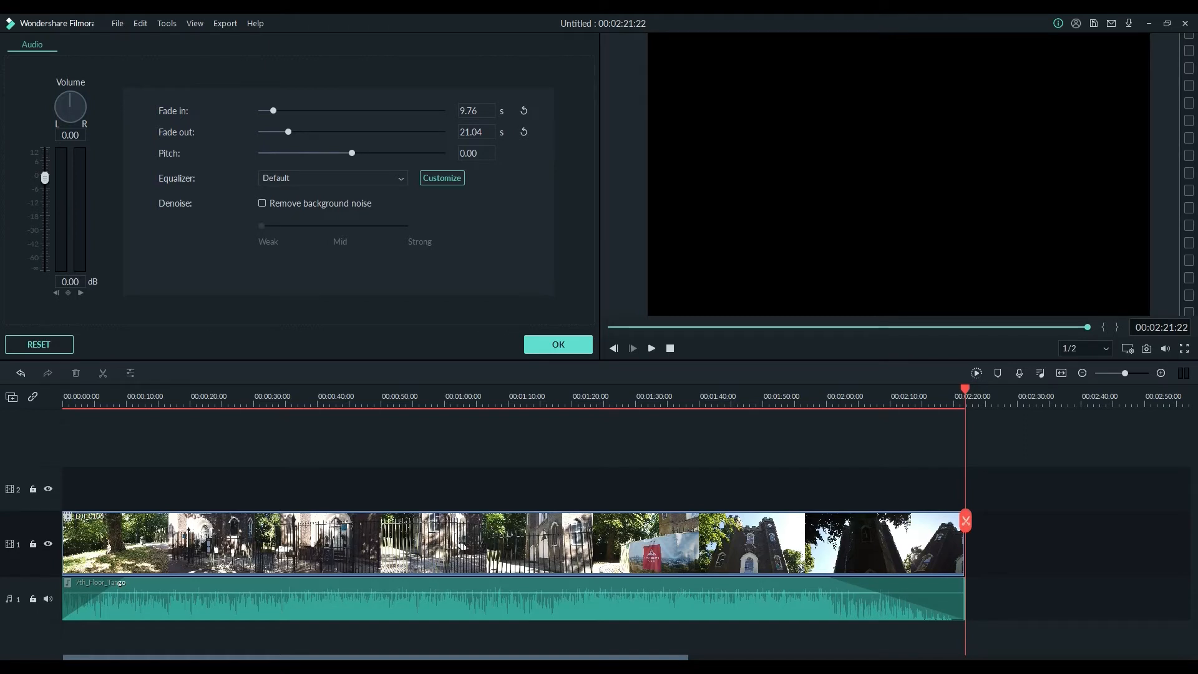
left_click(562, 344)
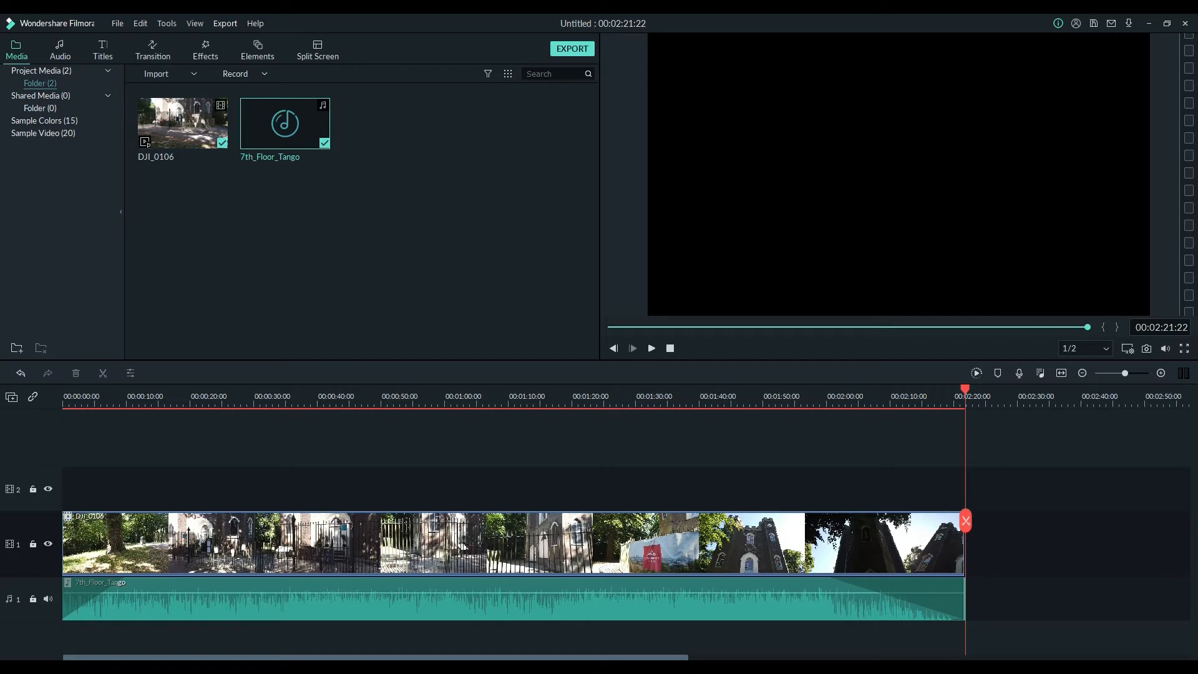
- Start a local MP4 export of the project and name the output file testvideo
left_click(226, 23)
left_click(232, 38)
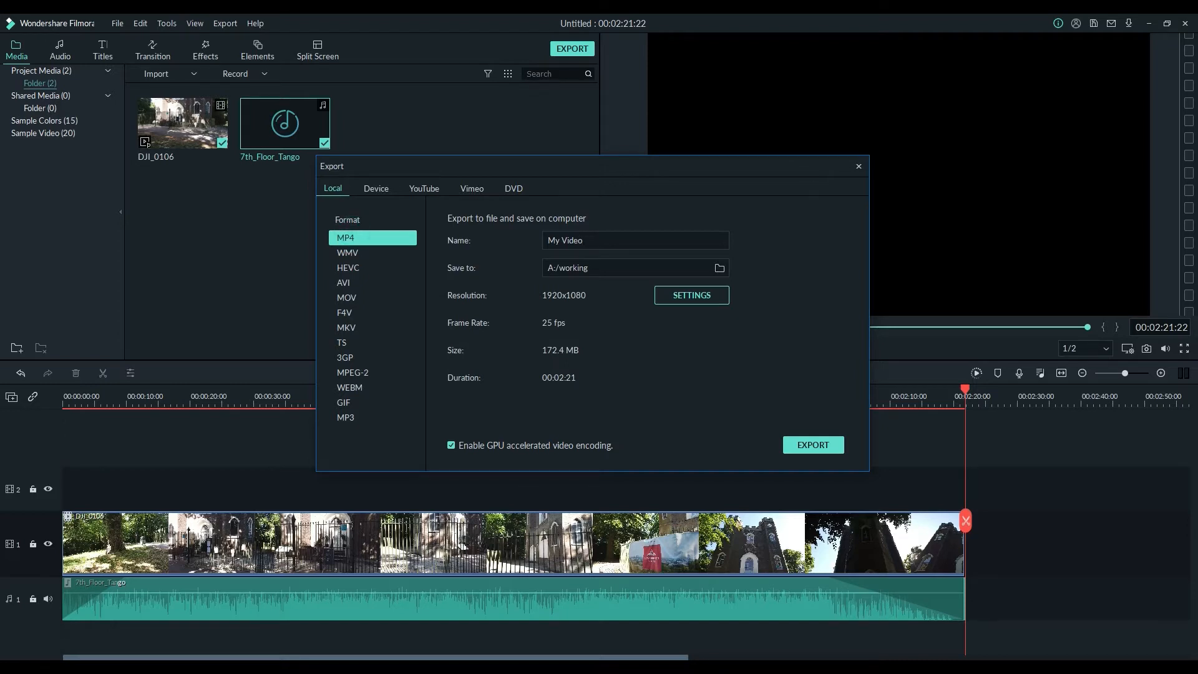
key("BackSpace")
key("BackSpace")
key("BackSpace")
key("BackSpace")
key("BackSpace")
key("BackSpace")
key("BackSpace")
type("testvideo")
- Review and accept the Best quality encoding settings, and export the video to the A:/working folder
left_click(691, 295)
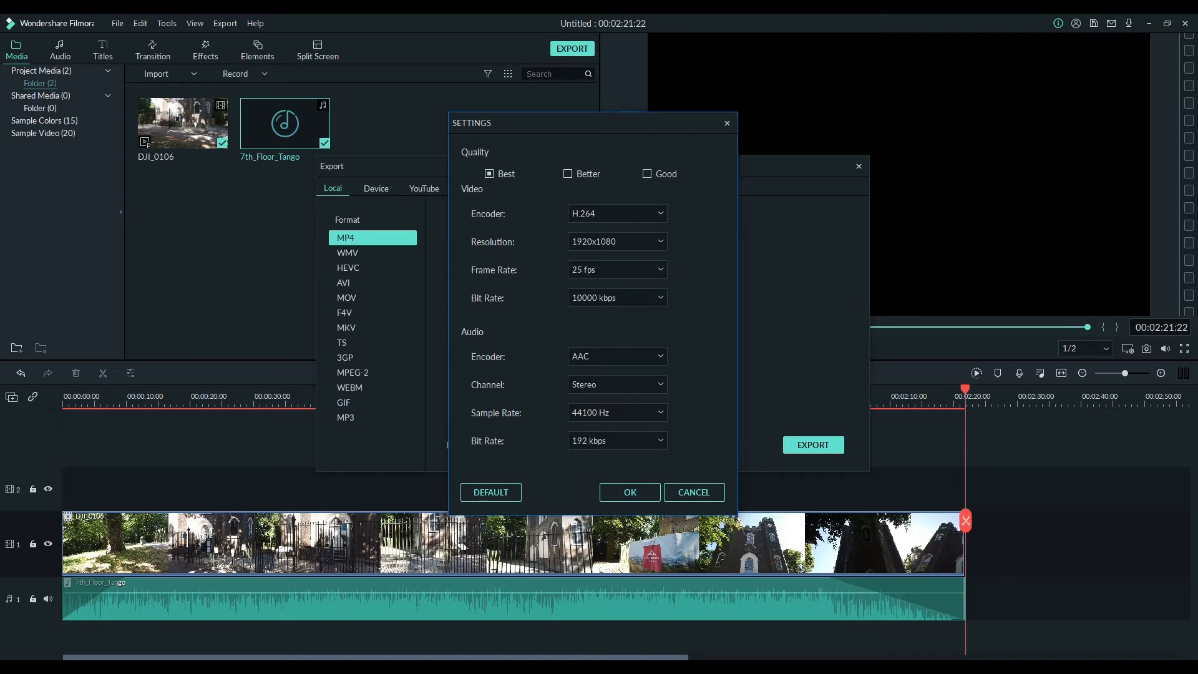
left_click(630, 493)
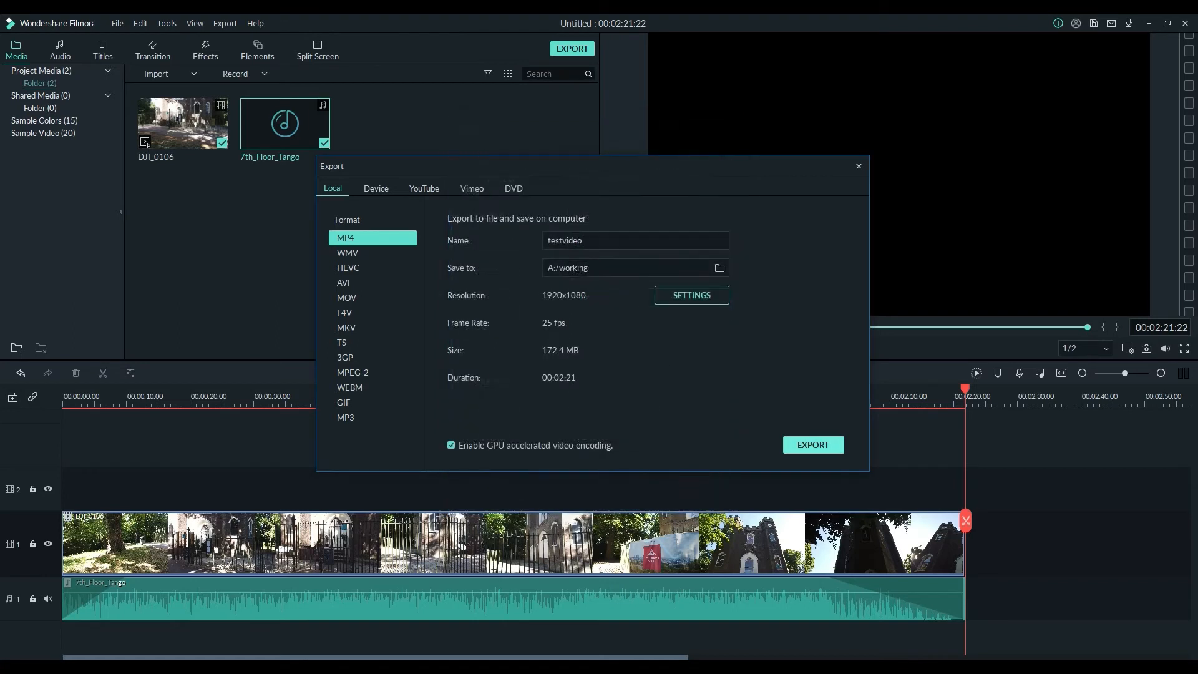
left_click(814, 445)
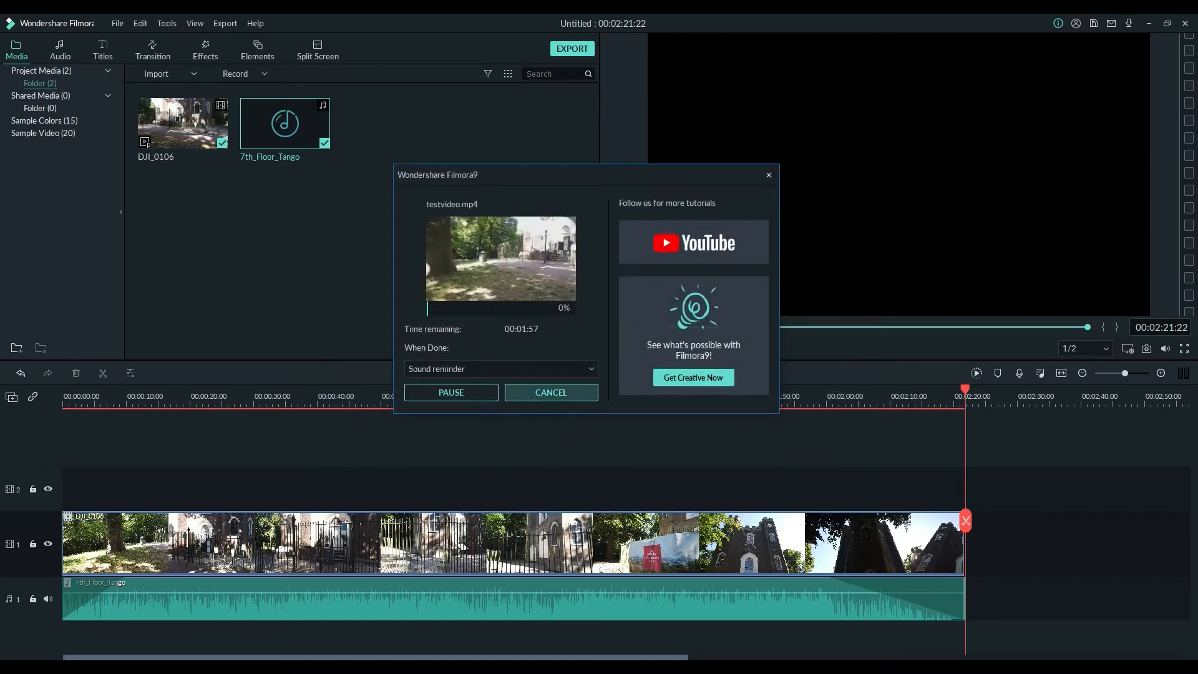